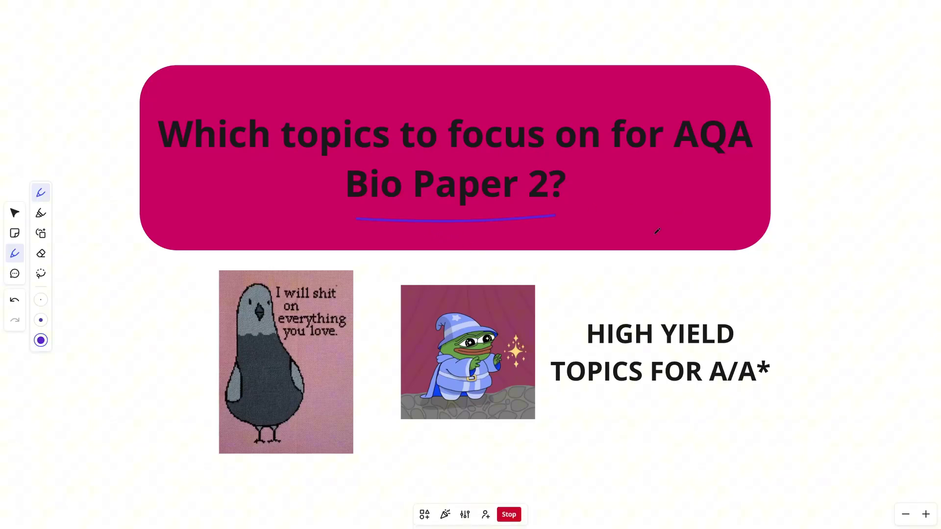
# Step: Underline both lines of the "HIGH YIELD TOPICS FOR A/A*" text with the pen
pyautogui.moveTo(588, 351); pyautogui.dragTo(728, 345)
pyautogui.moveTo(584, 403); pyautogui.dragTo(724, 404)
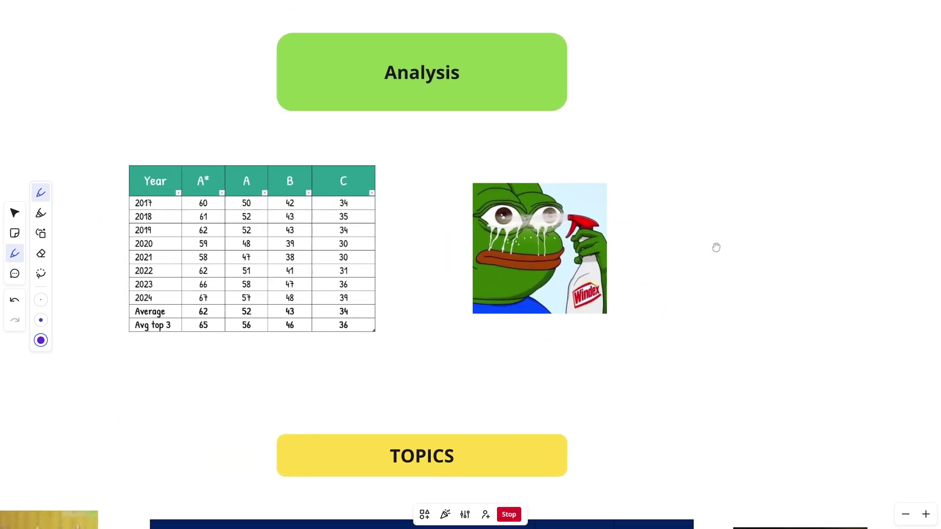
# Step: Circle the 2023 and 2024 A* marks in the Analysis table and undo the circle
pyautogui.moveTo(716, 247); pyautogui.dragTo(823, 308)
pyautogui.scroll(2, 702, 288)
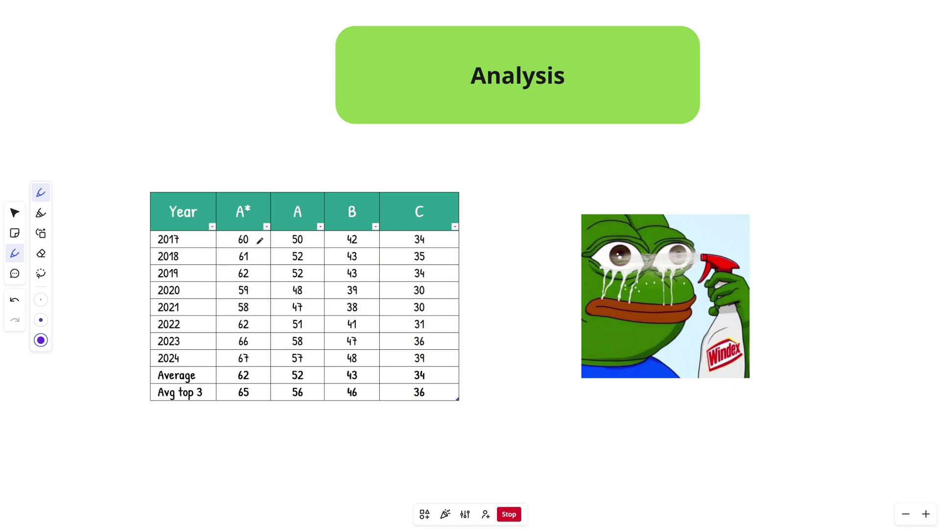
pyautogui.moveTo(239, 336)
pyautogui.mouseDown()
pyautogui.moveTo(229, 356)
pyautogui.moveTo(261, 347)
pyautogui.moveTo(247, 337)
pyautogui.mouseUp()
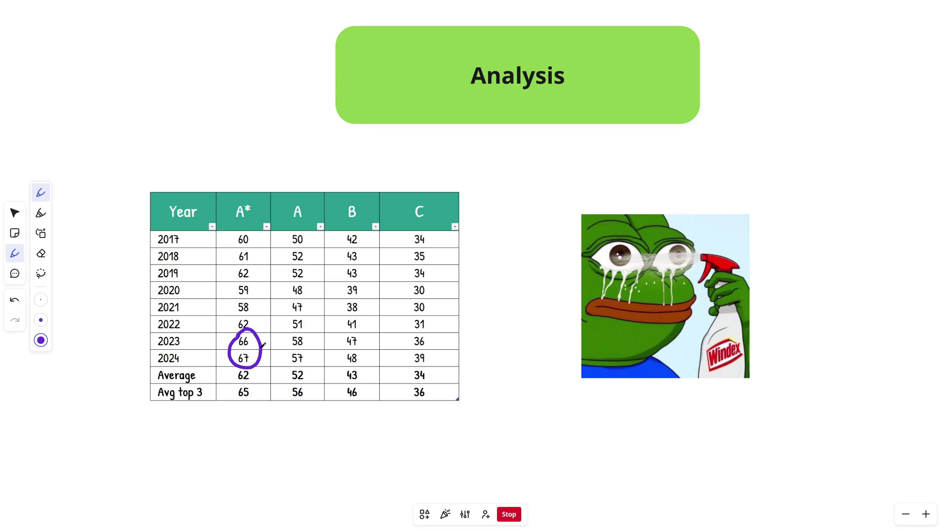
pyautogui.hotkey('ctrl', 'z')
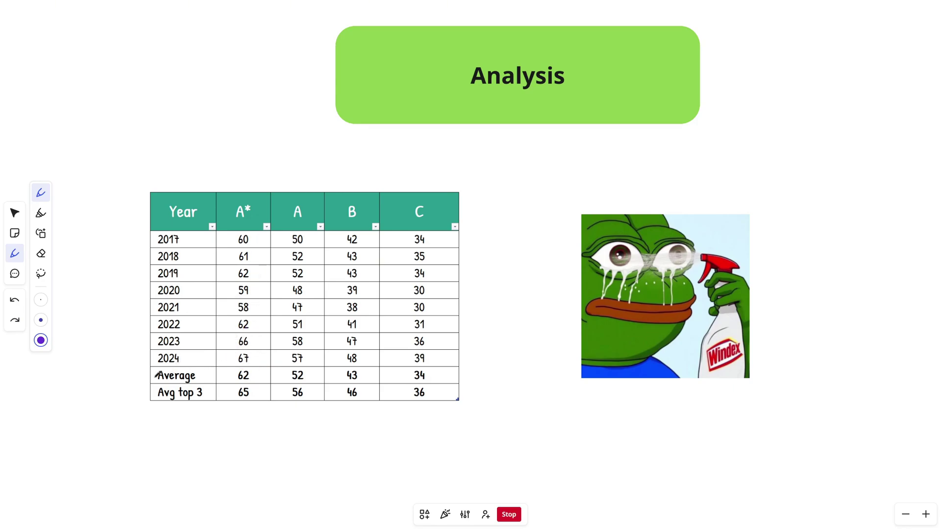
# Step: Draw an arrow pointing at the Average row of the Analysis table; box the A* value of the Avg top 3 row and undo the box
pyautogui.moveTo(99, 378); pyautogui.dragTo(139, 374)
pyautogui.moveTo(238, 395)
pyautogui.mouseDown()
pyautogui.moveTo(256, 380)
pyautogui.moveTo(231, 401)
pyautogui.mouseUp()
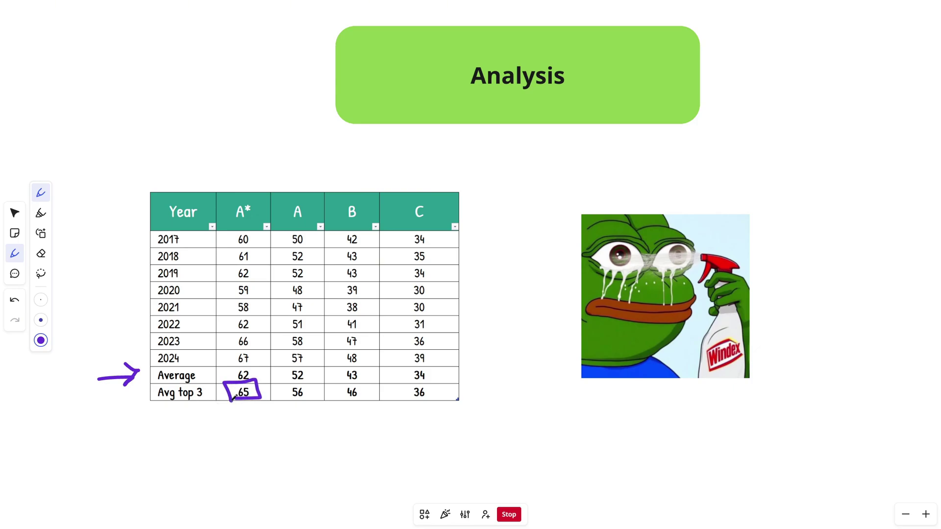
pyautogui.hotkey('ctrl', 'z')
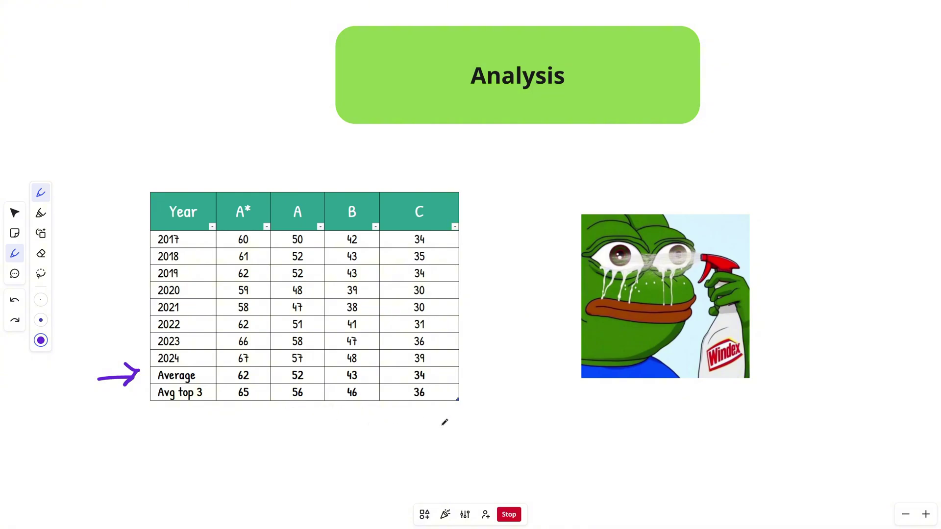
# Step: Scribble a pen mark beside "3.8 The control of gene expression" in the Topics table
pyautogui.scroll(-10, 445, 422)
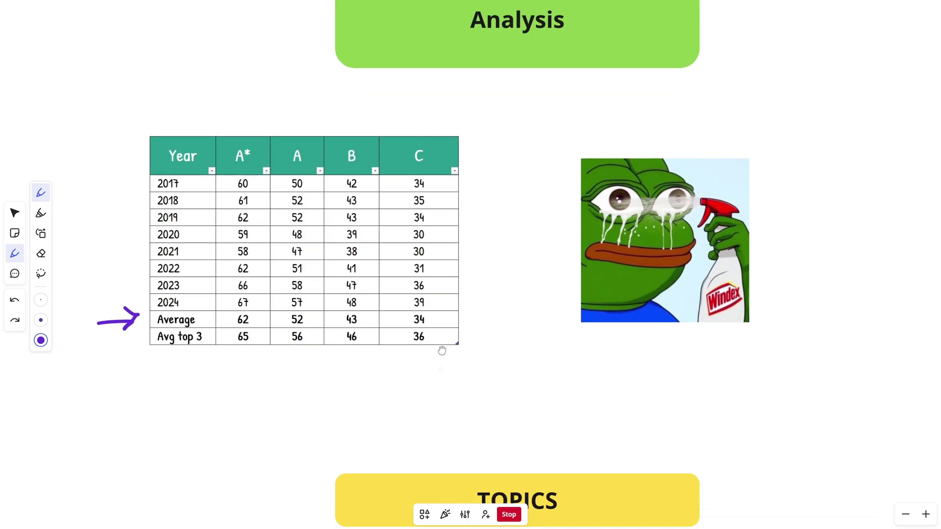
pyautogui.hscroll(-5, 452, 304)
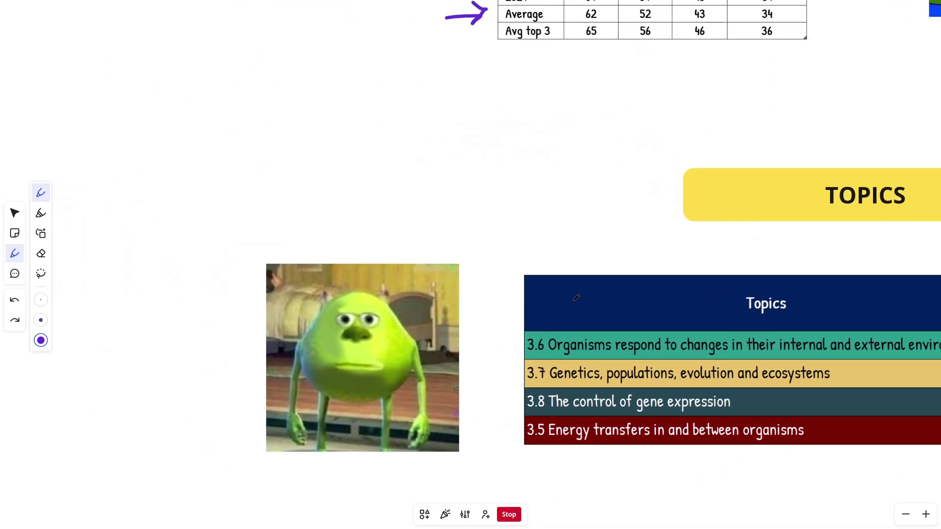
pyautogui.scroll(-3, 440, 305)
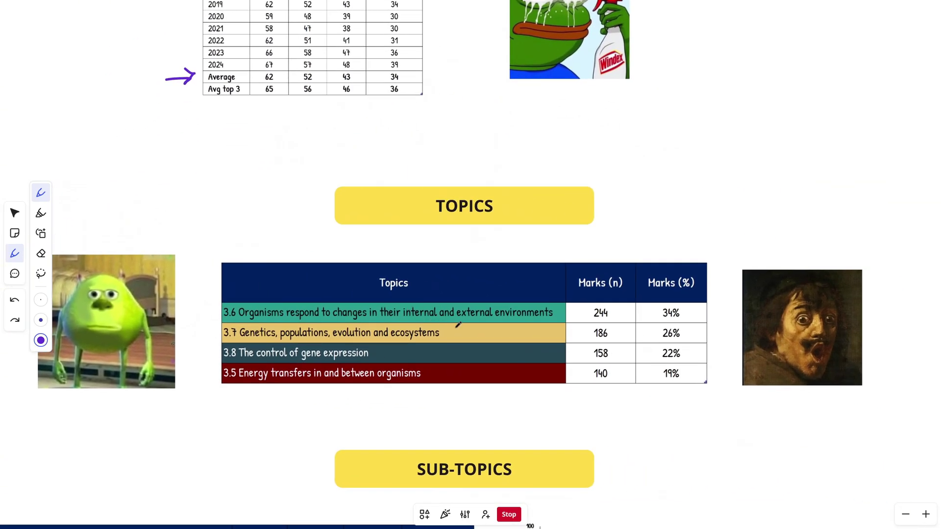
pyautogui.scroll(2, 461, 320)
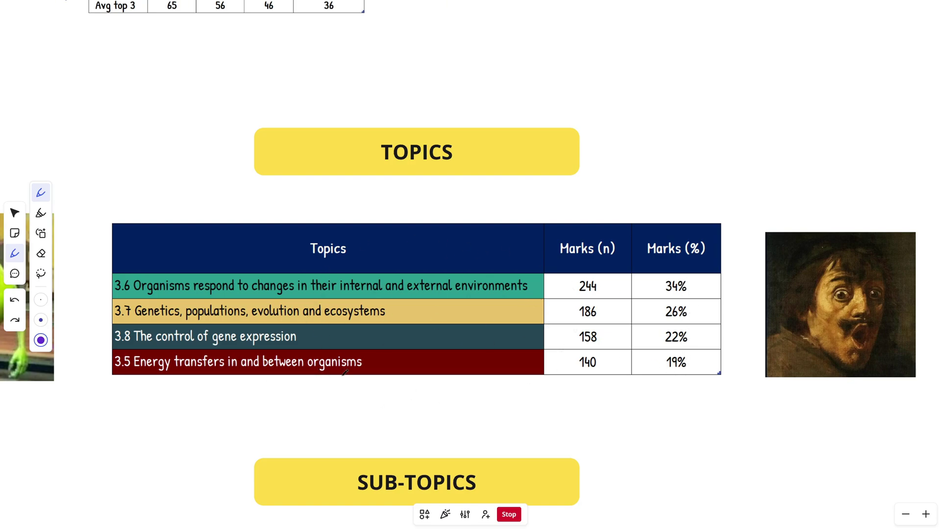
pyautogui.hscroll(-8, 524, 314)
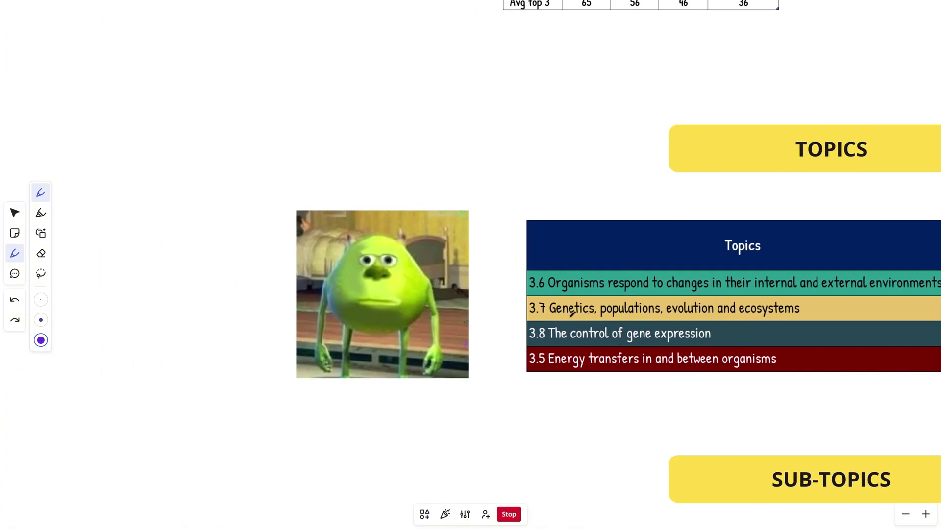
pyautogui.hscroll(12, 525, 314)
pyautogui.scroll(-1, 524, 313)
pyautogui.hscroll(1, 437, 308)
pyautogui.hscroll(-10, 416, 308)
pyautogui.scroll(-3, 416, 308)
pyautogui.scroll(2, 451, 287)
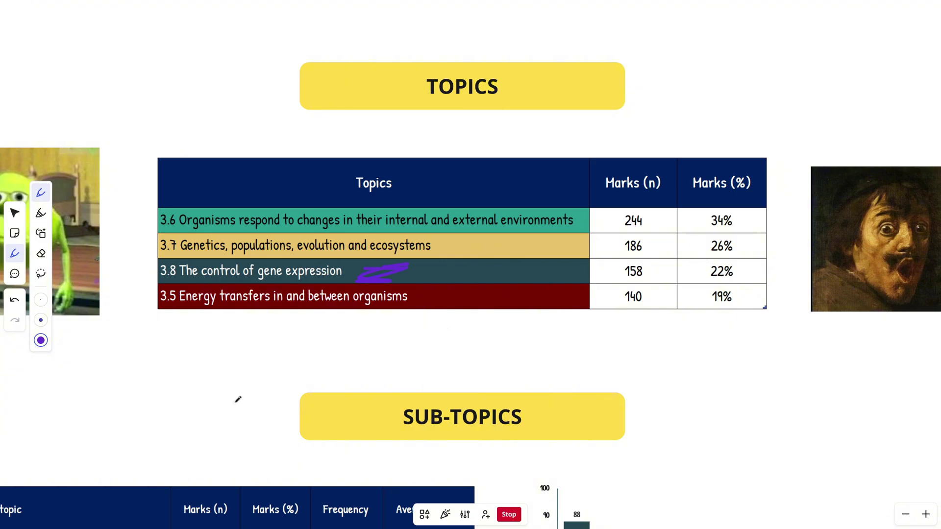
# Step: Underline the average marks value for sub-topic 3.8.2 in the Sub-topics table
pyautogui.scroll(-6, 238, 400)
pyautogui.hscroll(-8, 237, 400)
pyautogui.scroll(-1, 504, 251)
pyautogui.hscroll(3, 504, 252)
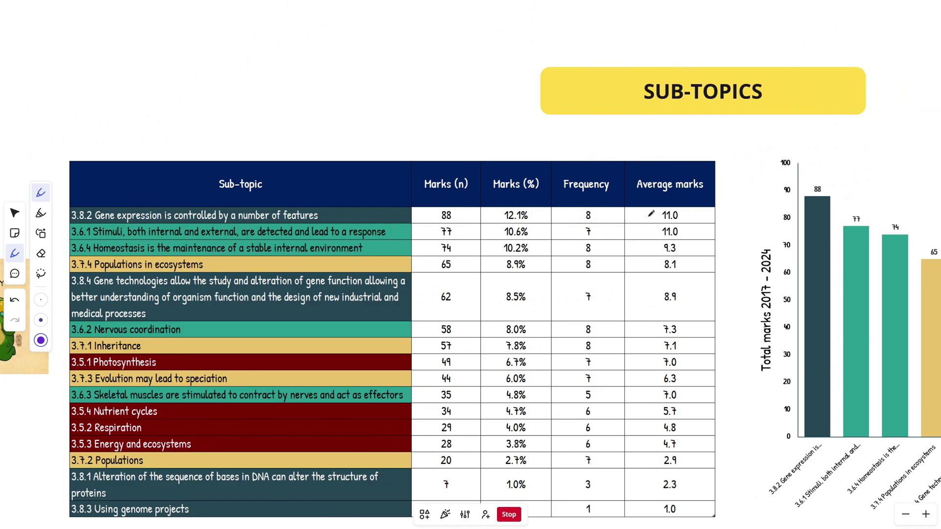
pyautogui.moveTo(660, 222); pyautogui.dragTo(686, 221)
# Step: Erase the underline below the average marks of sub-topic 3.8.2 and switch back to the pen
pyautogui.scroll(5, 387, 215)
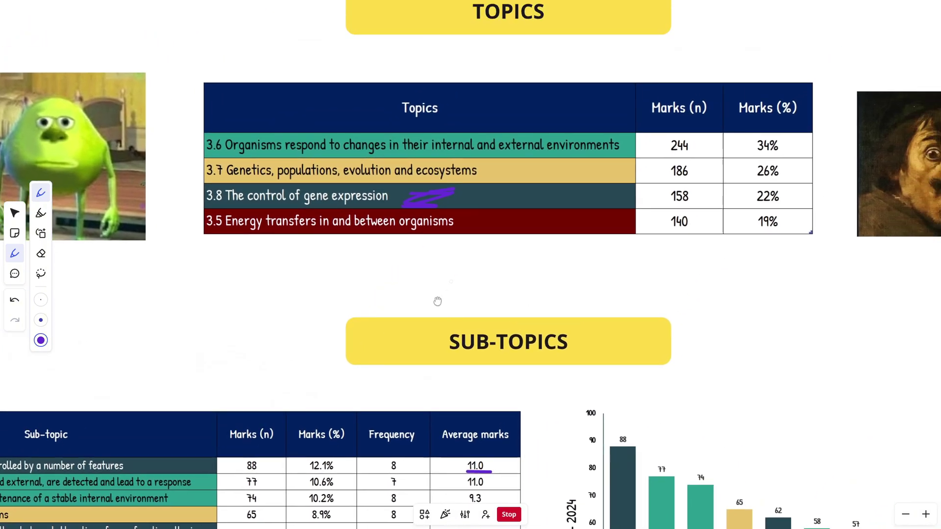
pyautogui.scroll(-5, 376, 319)
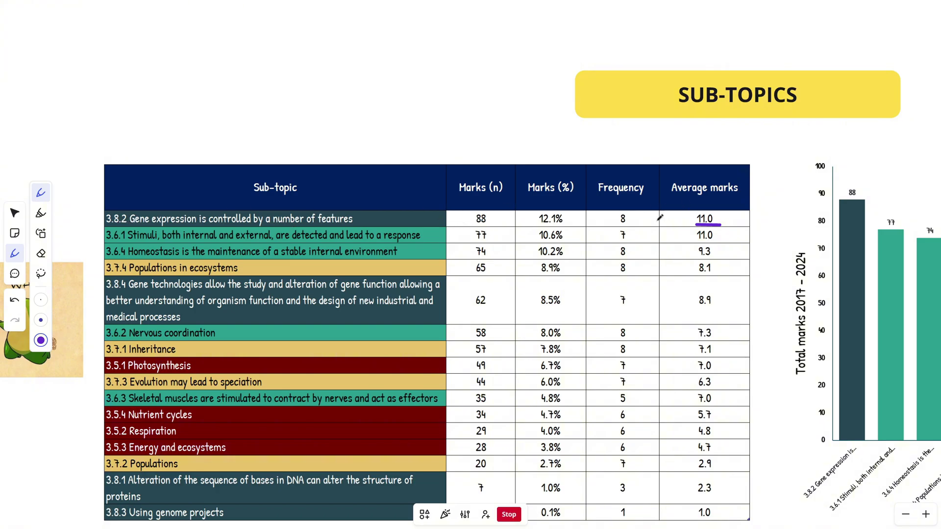
pyautogui.click(40, 253)
pyautogui.moveTo(713, 216); pyautogui.dragTo(707, 228)
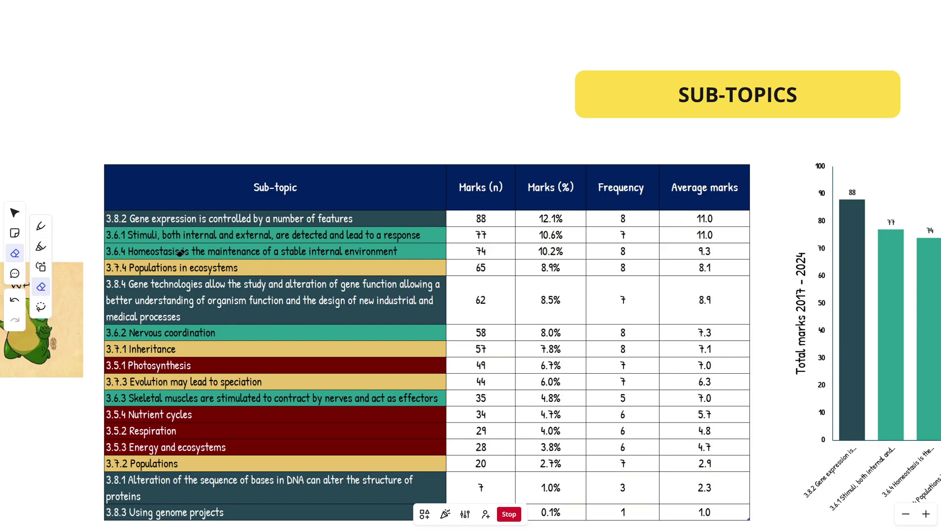
pyautogui.click(40, 226)
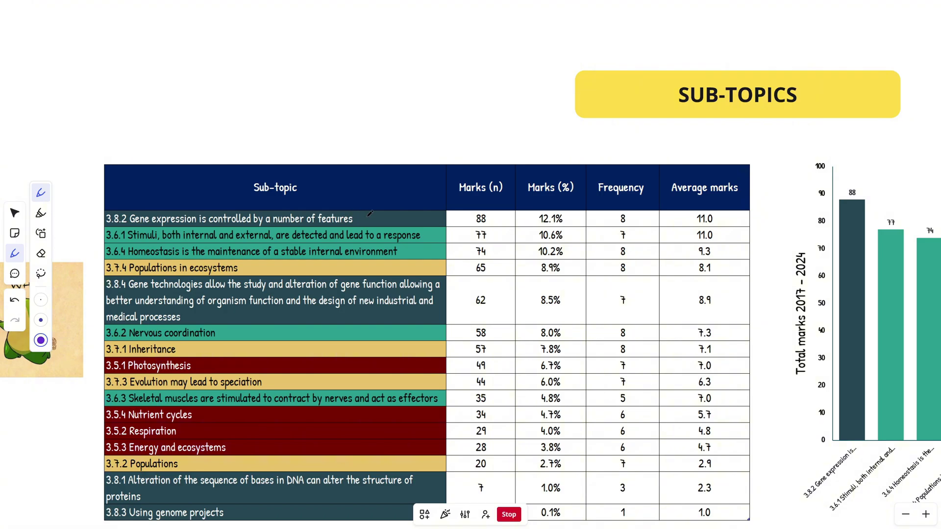
# Step: Draw short dashes beside the Marks (n) values of sub-topics 3.6.1 and 3.6.4
pyautogui.hscroll(-6, 528, 182)
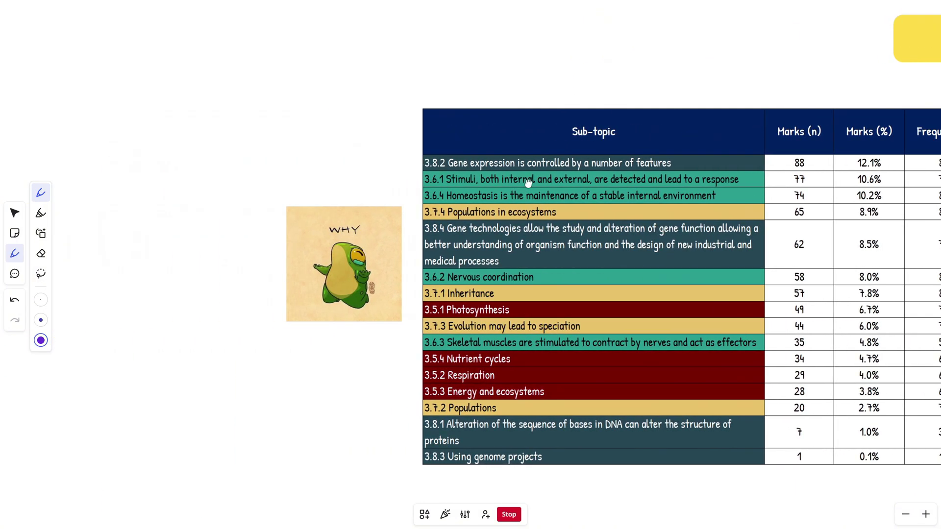
pyautogui.scroll(-3, 528, 182)
pyautogui.scroll(3, 527, 183)
pyautogui.scroll(-1, 281, 327)
pyautogui.scroll(5, 282, 327)
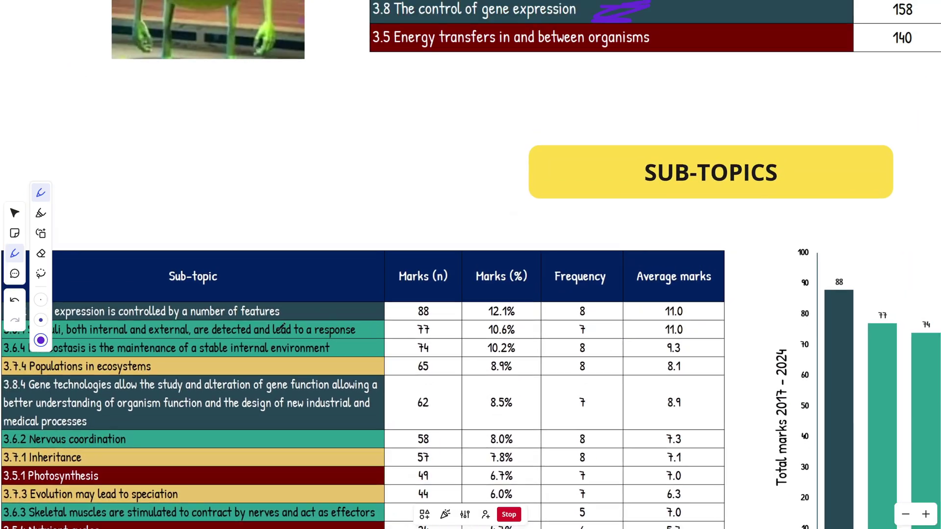
pyautogui.scroll(-3, 281, 327)
pyautogui.scroll(3, 319, 336)
pyautogui.scroll(-5, 387, 183)
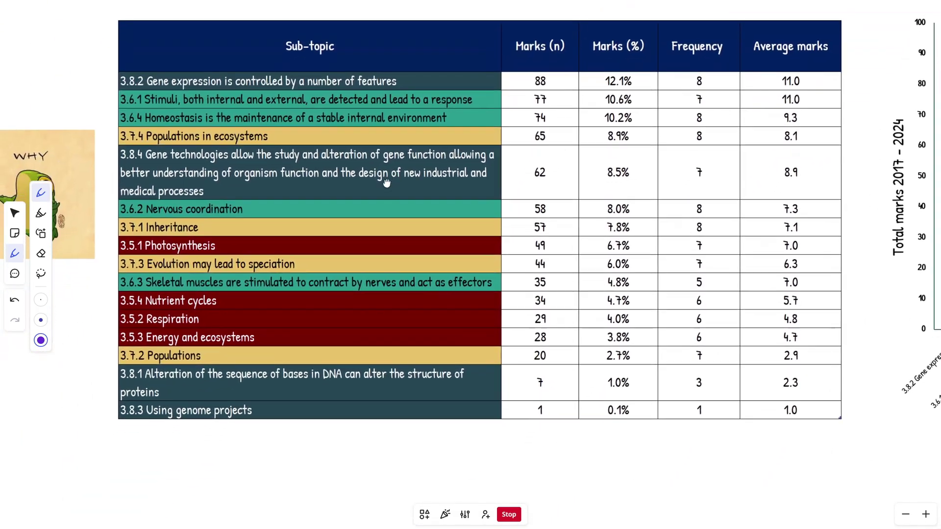
pyautogui.scroll(-2, 387, 183)
pyautogui.moveTo(479, 145)
pyautogui.mouseDown()
pyautogui.moveTo(491, 145)
pyautogui.moveTo(489, 160)
pyautogui.mouseUp()
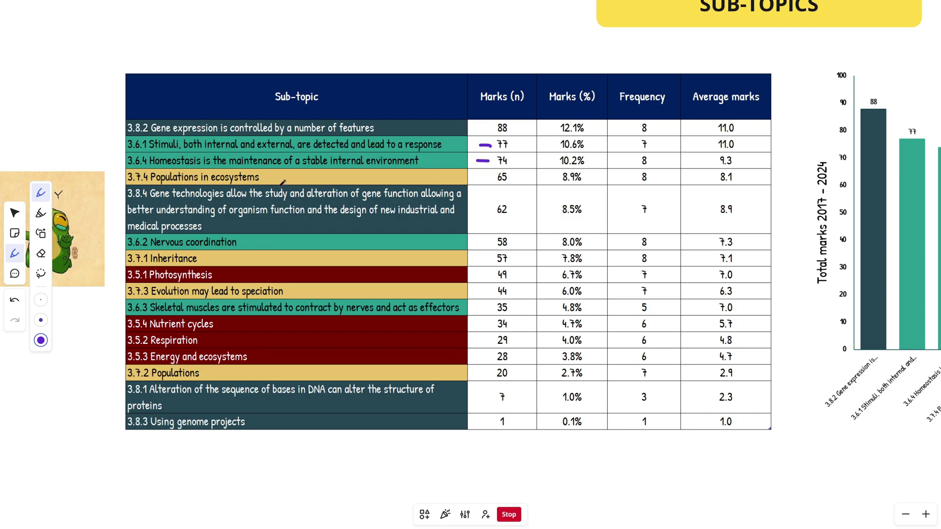
# Step: Draw an underline within the 3.8.4 Gene technologies row and a bracket linking that row with the 3.8.2 row
pyautogui.scroll(-5, 283, 182)
pyautogui.scroll(5, 316, 203)
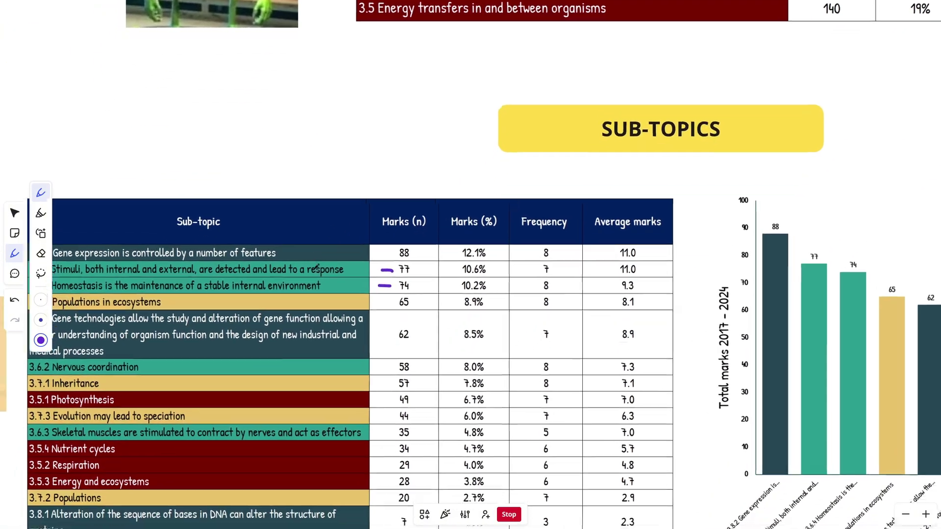
pyautogui.scroll(-3, 316, 267)
pyautogui.hscroll(-2, 317, 267)
pyautogui.moveTo(282, 192); pyautogui.dragTo(309, 192)
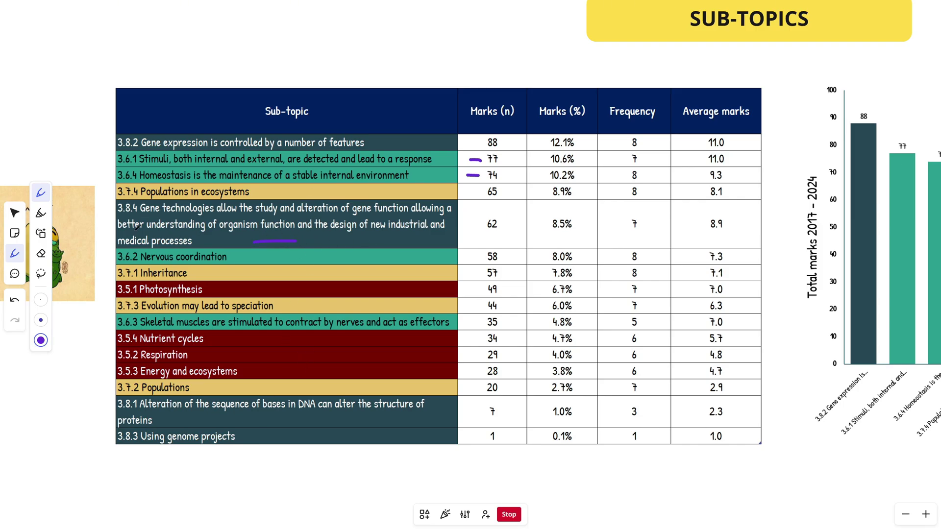
pyautogui.moveTo(116, 223)
pyautogui.mouseDown()
pyautogui.moveTo(100, 149)
pyautogui.moveTo(117, 142)
pyautogui.mouseUp()
# Step: Erase the scribble beside "3.8 The control of gene expression" in the Topics table and switch back to the pen
pyautogui.scroll(10, 263, 316)
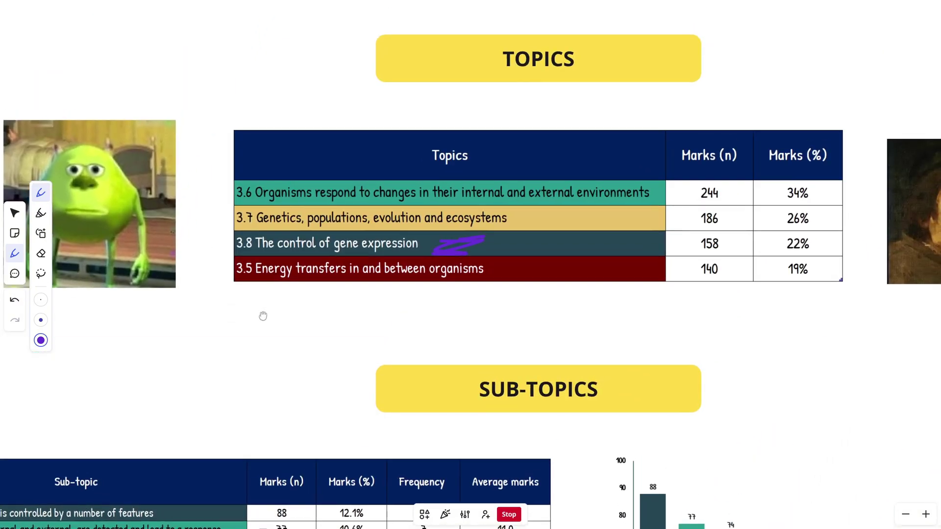
pyautogui.click(41, 253)
pyautogui.moveTo(434, 245); pyautogui.dragTo(479, 232)
pyautogui.click(41, 226)
# Step: Draw arrows pointing at sub-topics 3.8.1 and 3.8.3 in the Sub-topics table
pyautogui.scroll(-8, 334, 251)
pyautogui.hscroll(-8, 335, 251)
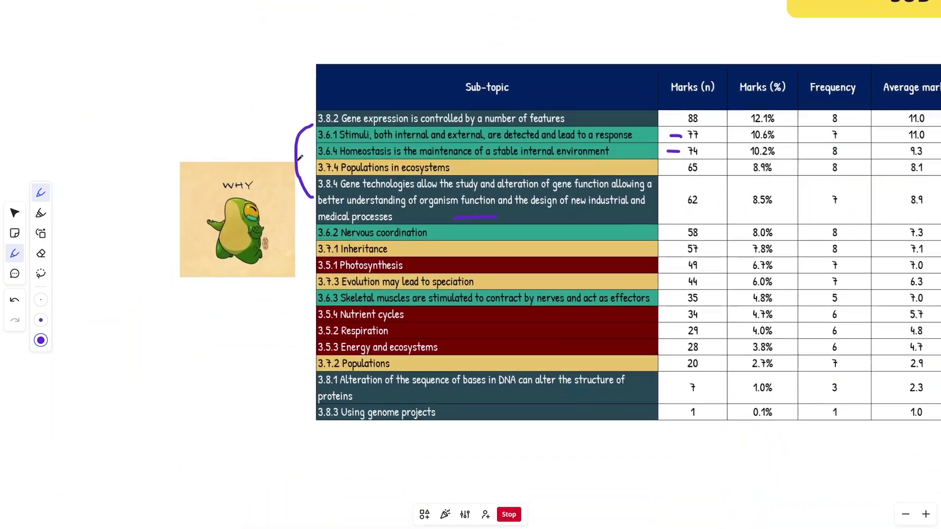
pyautogui.hscroll(-3, 339, 168)
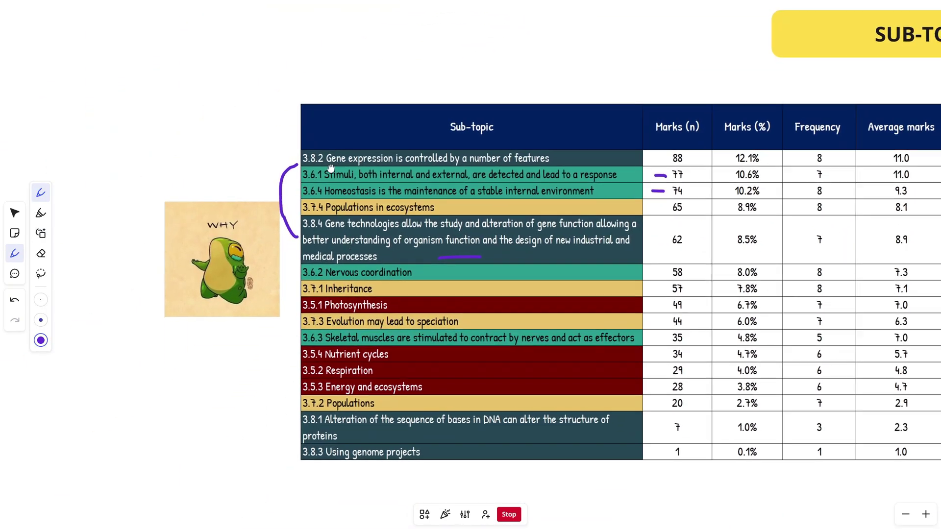
pyautogui.scroll(-3, 339, 168)
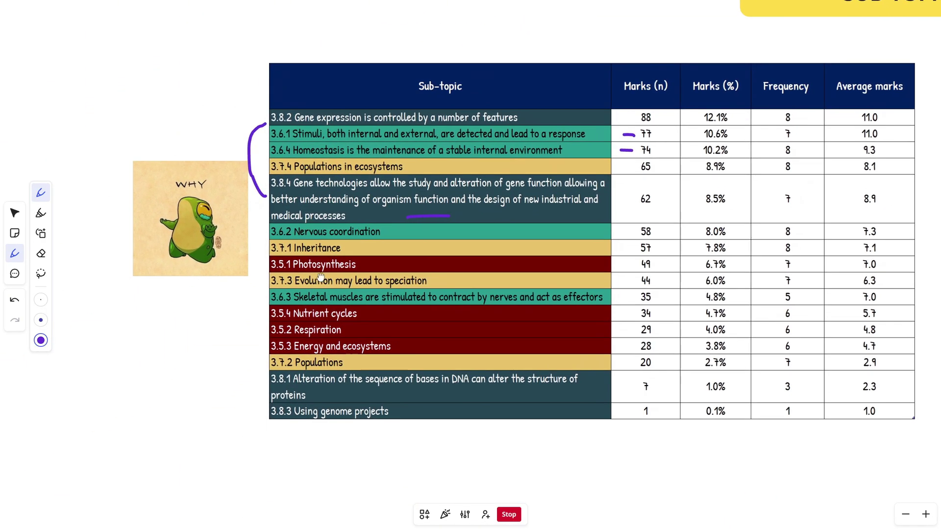
pyautogui.scroll(-3, 320, 278)
pyautogui.hscroll(2, 320, 278)
pyautogui.moveTo(134, 307)
pyautogui.mouseDown()
pyautogui.moveTo(186, 305)
pyautogui.moveTo(160, 288)
pyautogui.mouseUp()
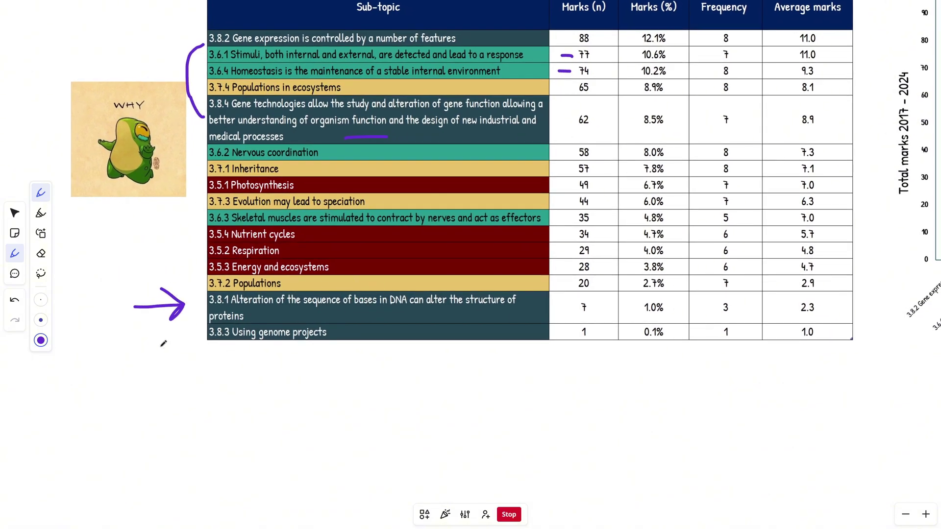
pyautogui.moveTo(148, 332); pyautogui.dragTo(200, 329)
pyautogui.moveTo(200, 329); pyautogui.dragTo(180, 316)
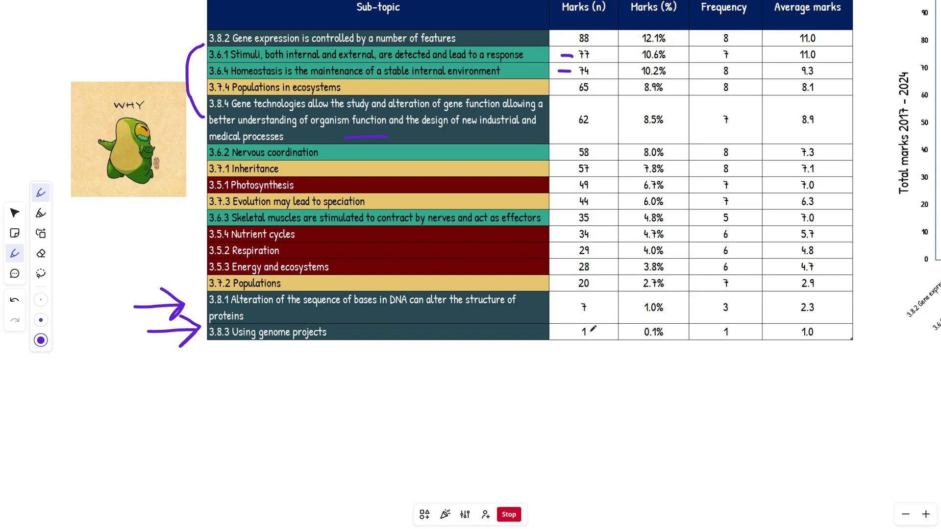
# Step: Erase all arrows, the bracket, the underline and the dashes from the Sub-topics table, and switch back to the pen
pyautogui.scroll(2, 558, 303)
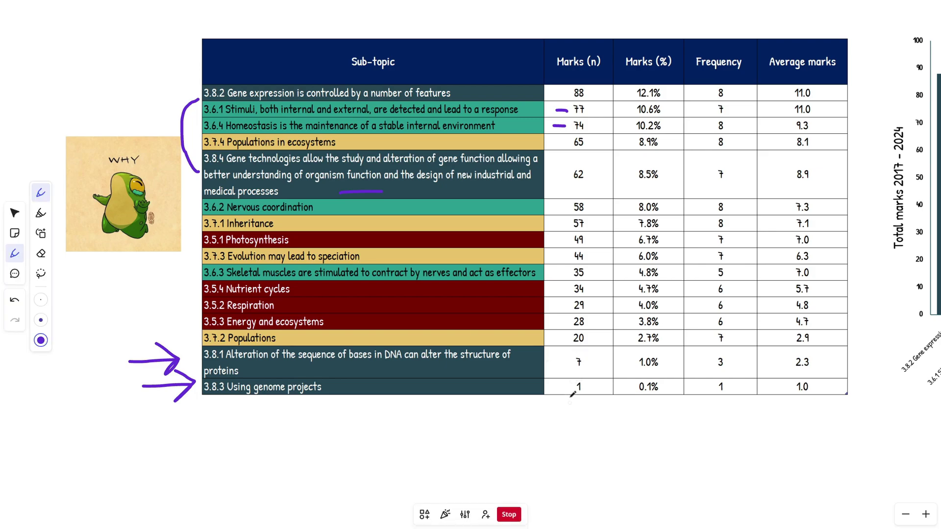
pyautogui.moveTo(494, 298); pyautogui.dragTo(459, 335)
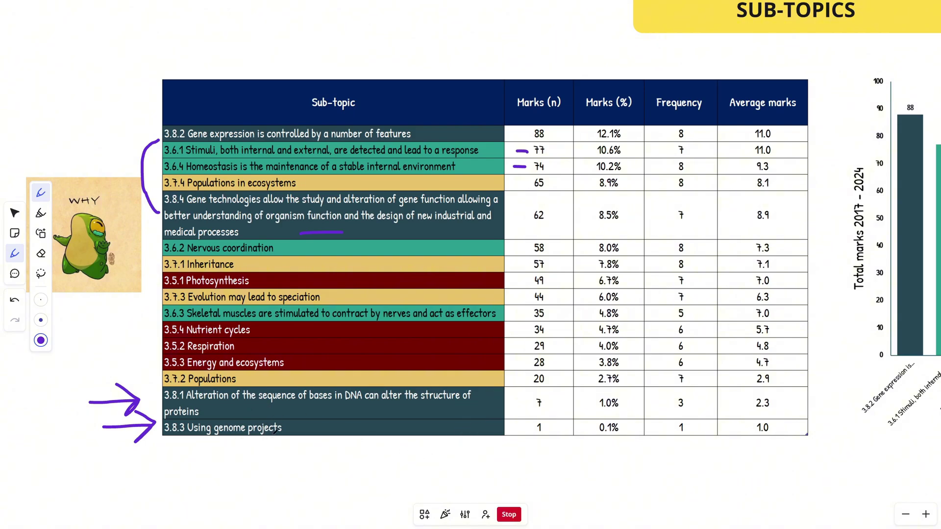
pyautogui.click(40, 253)
pyautogui.moveTo(147, 392)
pyautogui.mouseDown()
pyautogui.moveTo(126, 431)
pyautogui.moveTo(113, 422)
pyautogui.mouseUp()
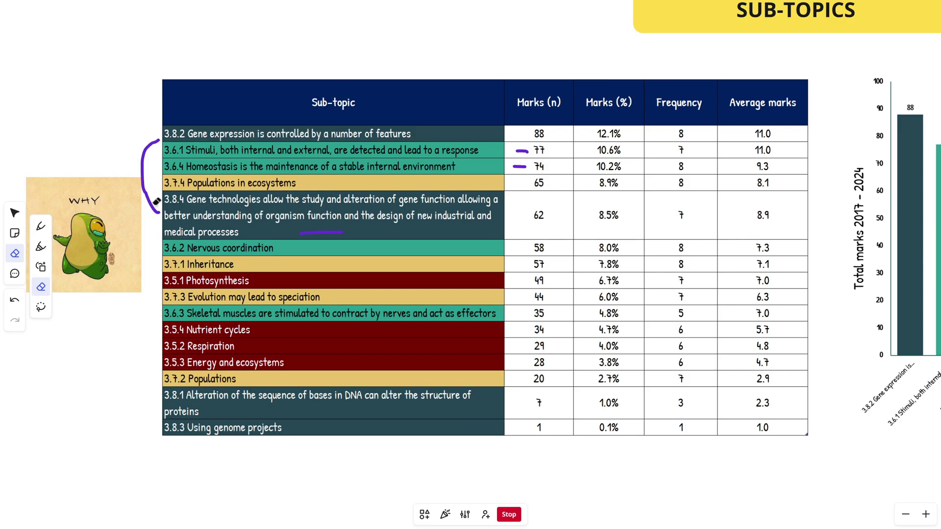
pyautogui.moveTo(297, 233)
pyautogui.mouseDown()
pyautogui.moveTo(346, 228)
pyautogui.moveTo(147, 206)
pyautogui.mouseUp()
pyautogui.click(40, 226)
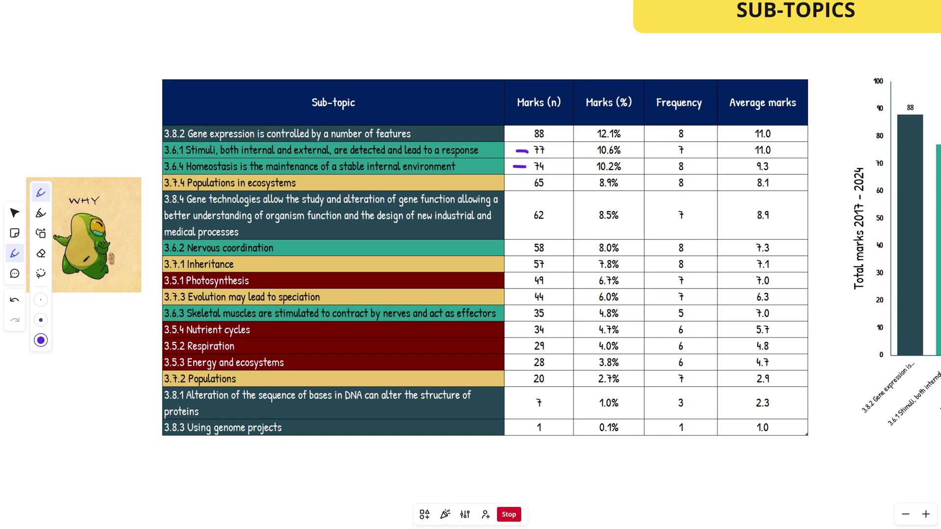
pyautogui.moveTo(533, 136); pyautogui.dragTo(520, 169)
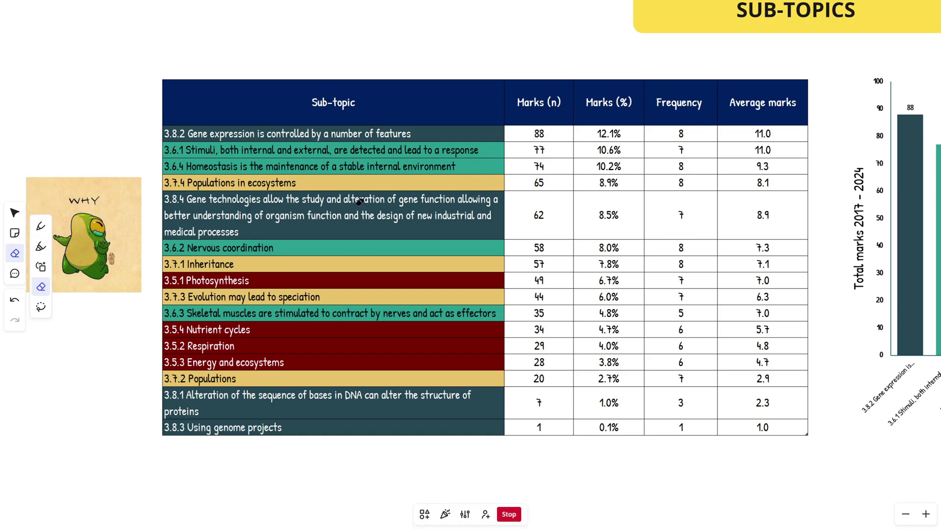
pyautogui.click(41, 226)
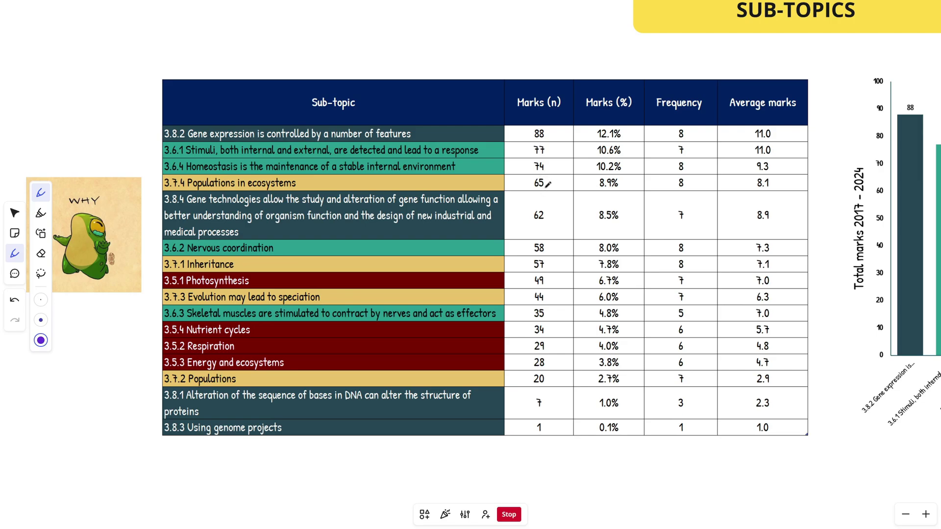
# Step: Examine the Sub-topics table from its highest-mark rows down to 3.8.3 Using genome projects
pyautogui.hscroll(1, 525, 200)
pyautogui.scroll(-3, 525, 200)
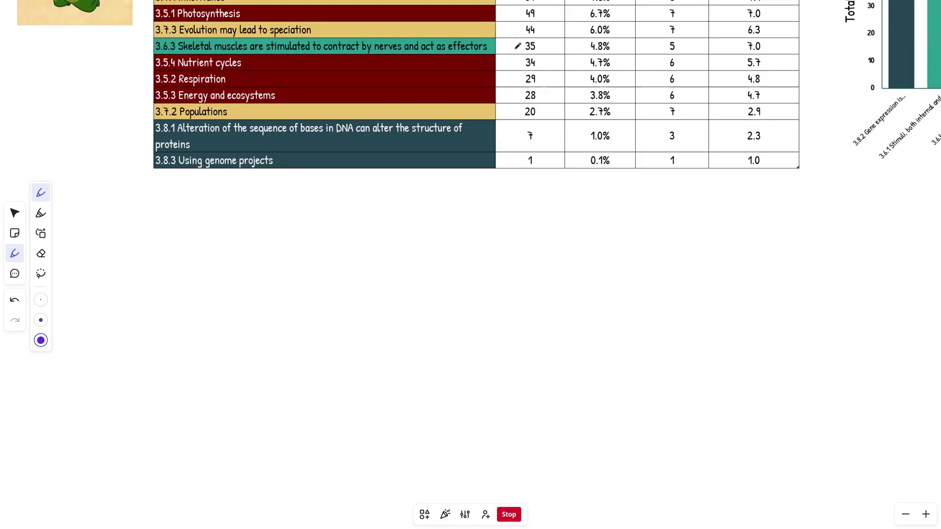
pyautogui.scroll(3, 514, 160)
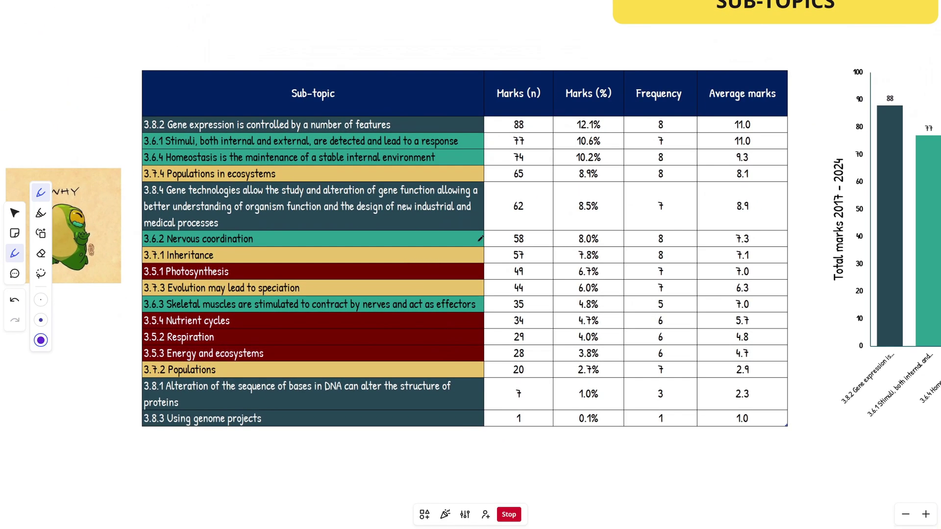
pyautogui.hscroll(3, 405, 258)
pyautogui.hscroll(-5, 441, 245)
pyautogui.scroll(2, 477, 230)
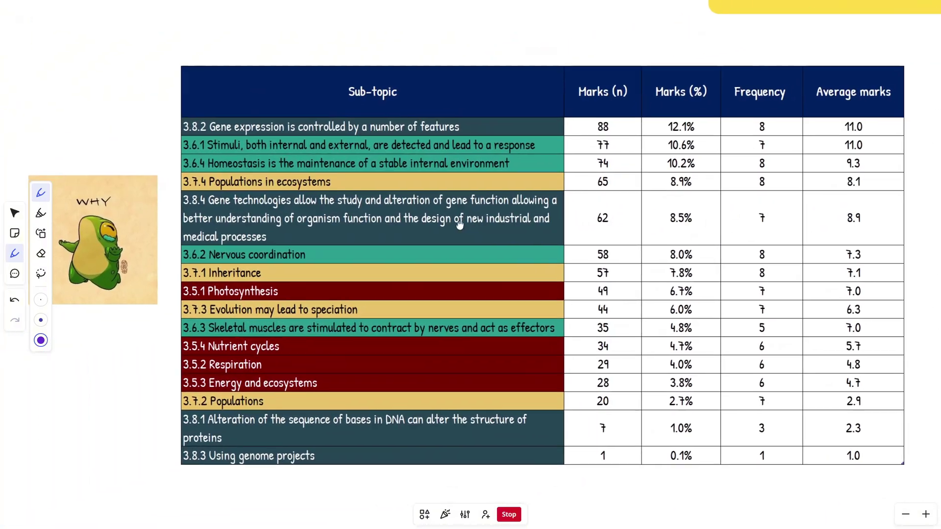
pyautogui.hscroll(2, 542, 201)
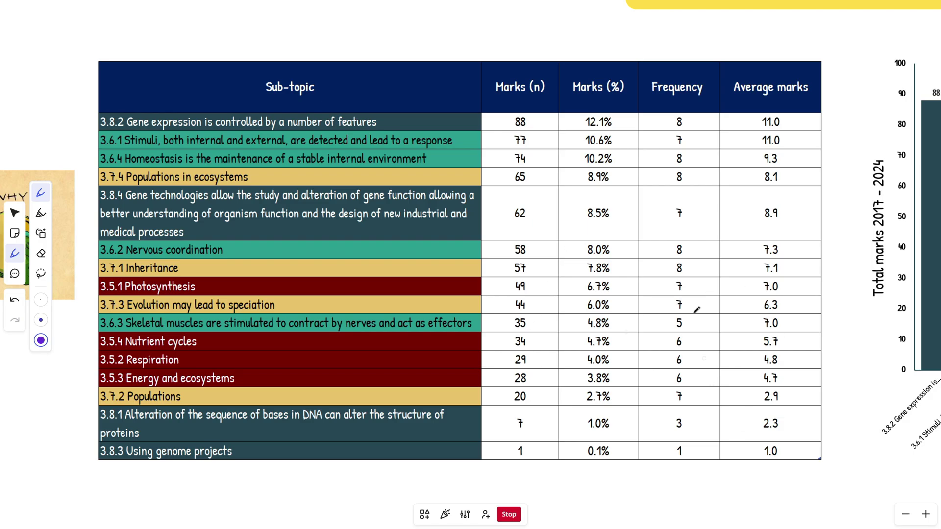
# Step: Draw pen marks over the Frequency, Average marks and Marks (n) values in the Sub-topics table
pyautogui.moveTo(654, 112)
pyautogui.mouseDown()
pyautogui.moveTo(644, 299)
pyautogui.moveTo(700, 96)
pyautogui.moveTo(657, 138)
pyautogui.mouseUp()
pyautogui.moveTo(735, 105)
pyautogui.mouseDown()
pyautogui.moveTo(743, 238)
pyautogui.moveTo(749, 110)
pyautogui.mouseUp()
pyautogui.moveTo(501, 112)
pyautogui.mouseDown()
pyautogui.moveTo(254, 150)
pyautogui.moveTo(480, 129)
pyautogui.moveTo(490, 179)
pyautogui.mouseUp()
pyautogui.moveTo(528, 118)
pyautogui.mouseDown()
pyautogui.moveTo(566, 293)
pyautogui.moveTo(538, 304)
pyautogui.mouseUp()
# Step: Draw short horizontal lines beside 3.5.1 Photosynthesis and 3.5.2 Respiration in the Sub-topics table
pyautogui.scroll(4, 269, 405)
pyautogui.scroll(-3, 343, 363)
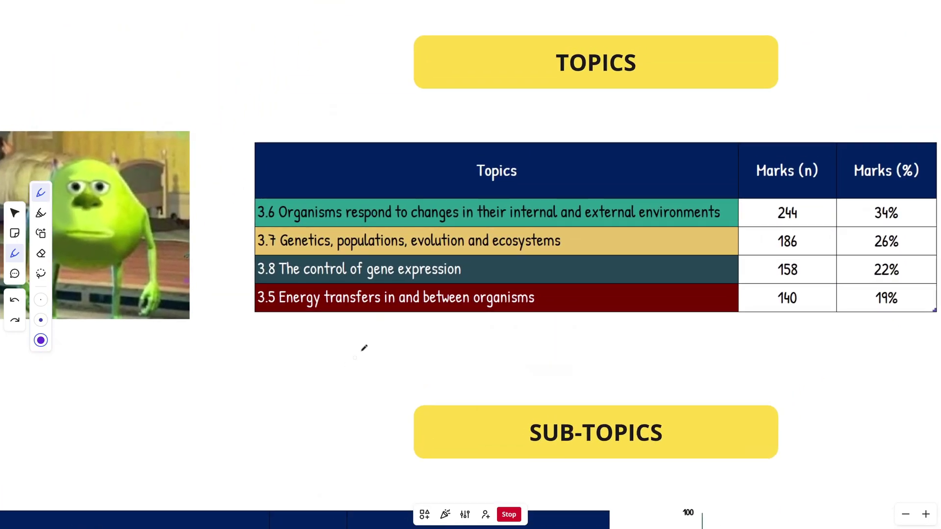
pyautogui.scroll(3, 416, 274)
pyautogui.scroll(-3, 443, 235)
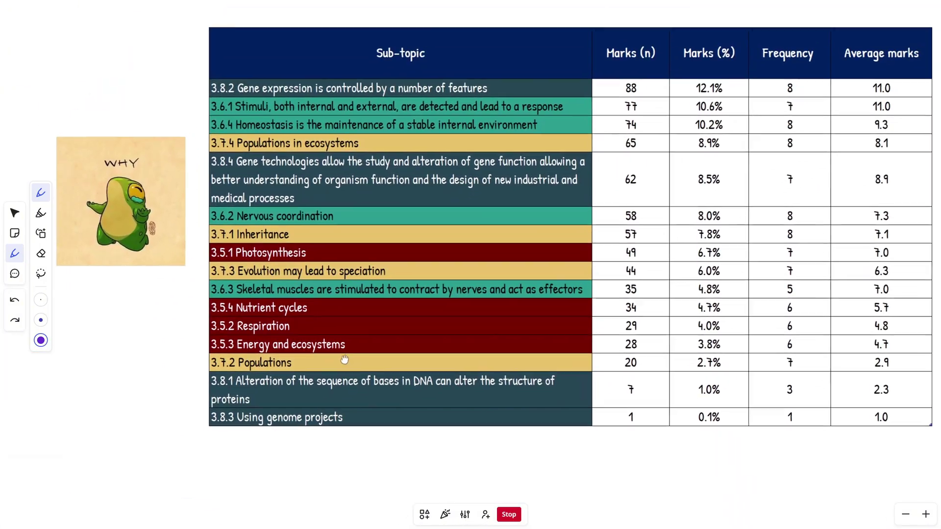
pyautogui.scroll(5, 389, 284)
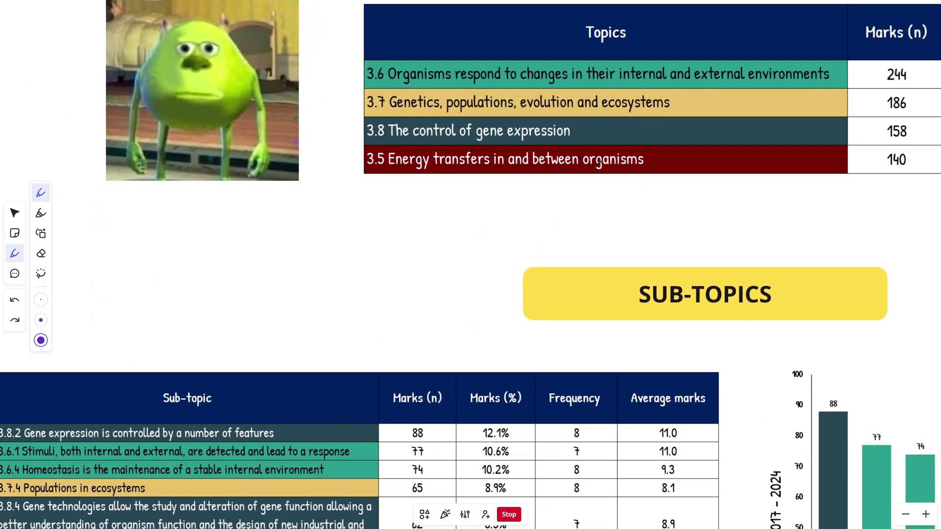
pyautogui.scroll(-6, 372, 314)
pyautogui.scroll(1, 342, 325)
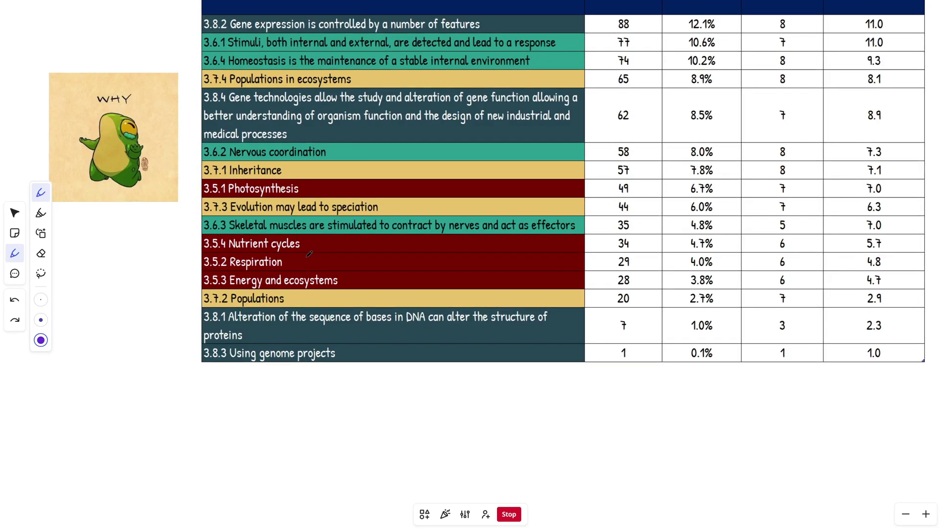
pyautogui.moveTo(317, 187); pyautogui.dragTo(372, 187)
pyautogui.moveTo(308, 264); pyautogui.dragTo(354, 264)
pyautogui.scroll(5, 395, 263)
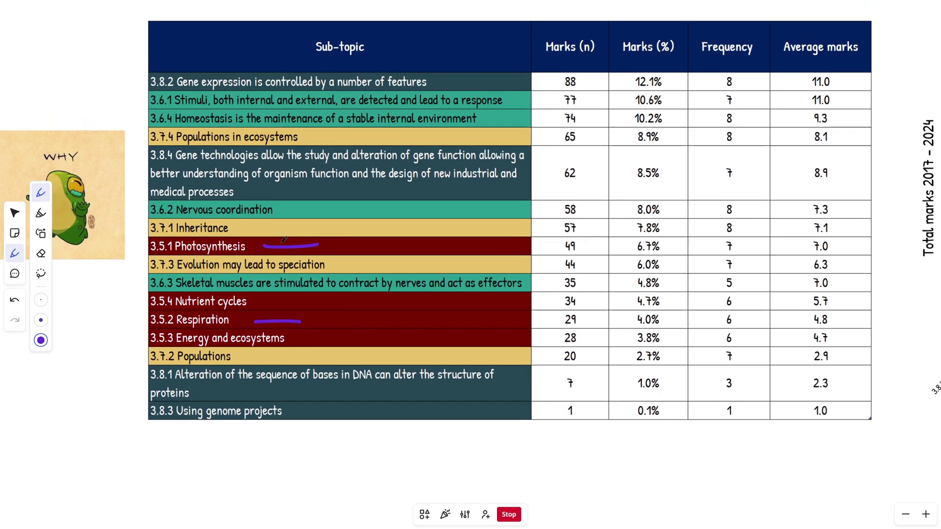
# Step: Erase the lines beside the Photosynthesis and Respiration rows and switch back to the pen
pyautogui.click(40, 254)
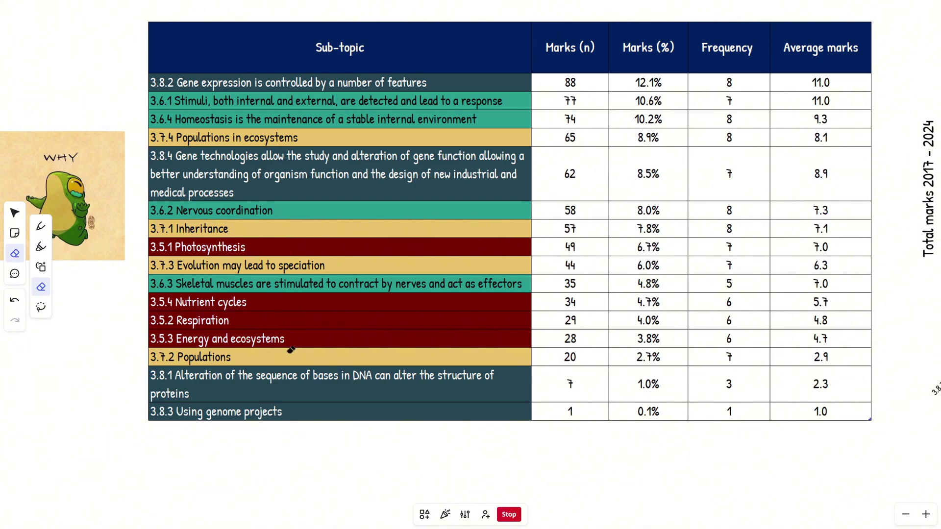
pyautogui.click(15, 212)
pyautogui.hscroll(3, 265, 276)
pyautogui.scroll(2, 264, 276)
pyautogui.hscroll(2, 264, 276)
pyautogui.scroll(1, 264, 275)
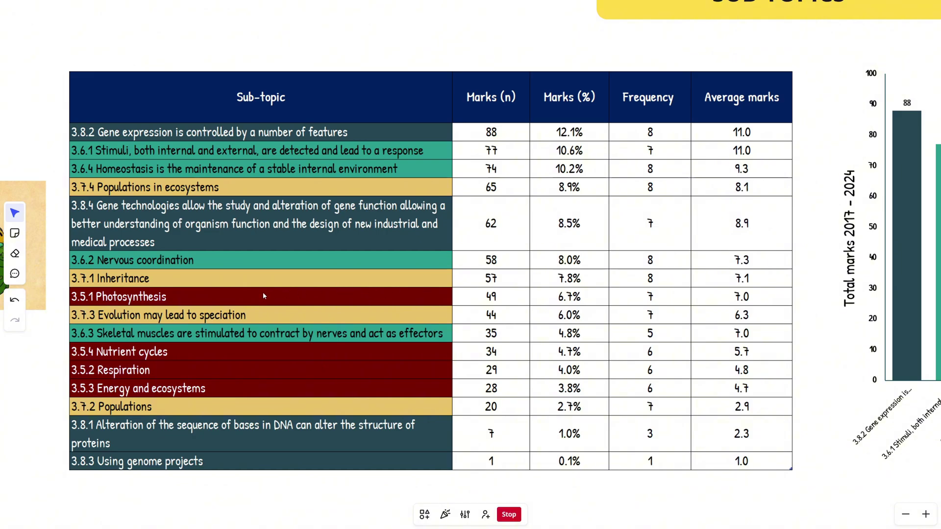
pyautogui.click(15, 233)
pyautogui.click(14, 253)
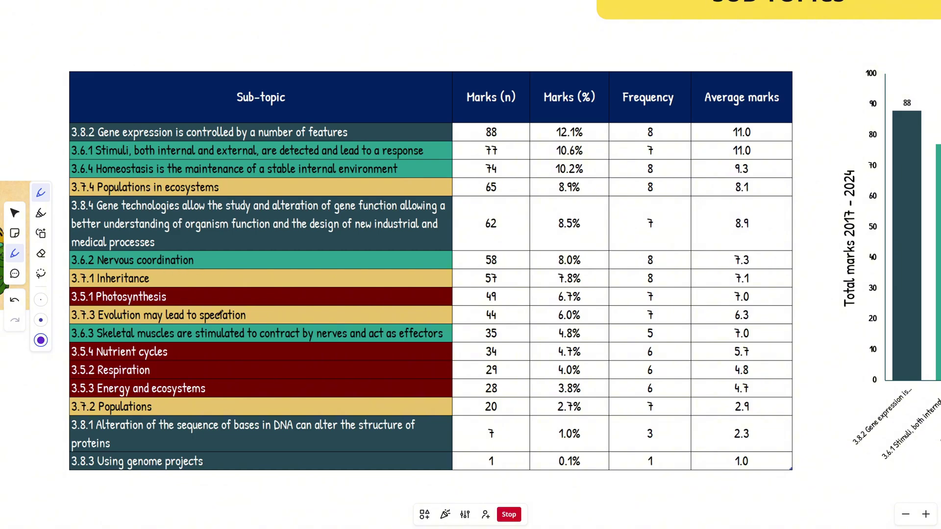
# Step: Circle the tallest bars in the sub-topics bar chart and draw a further mark over the lower-scoring bars
pyautogui.press('Right')
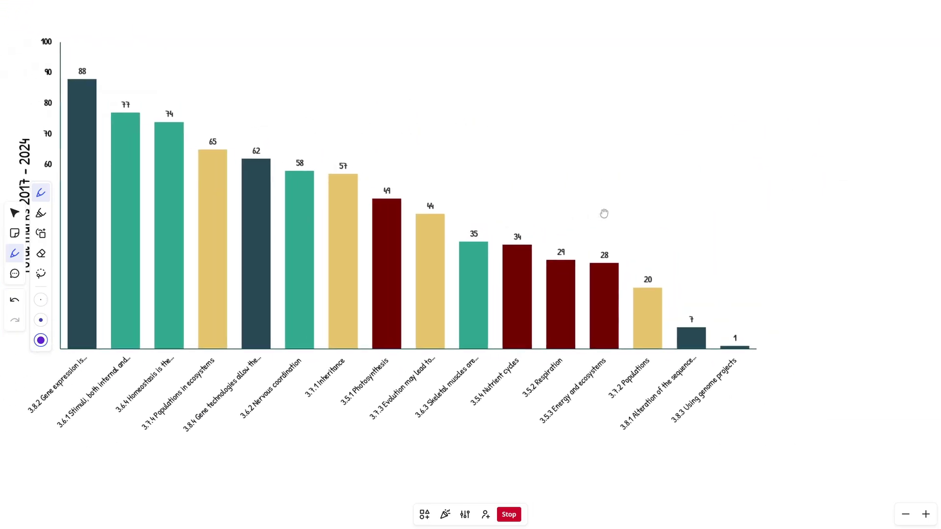
pyautogui.moveTo(603, 214); pyautogui.dragTo(697, 218)
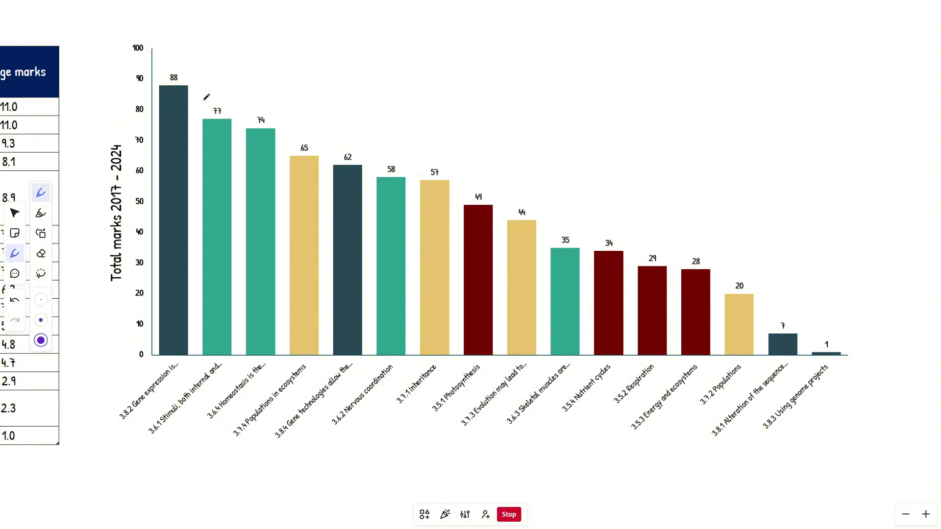
pyautogui.hscroll(2, 225, 101)
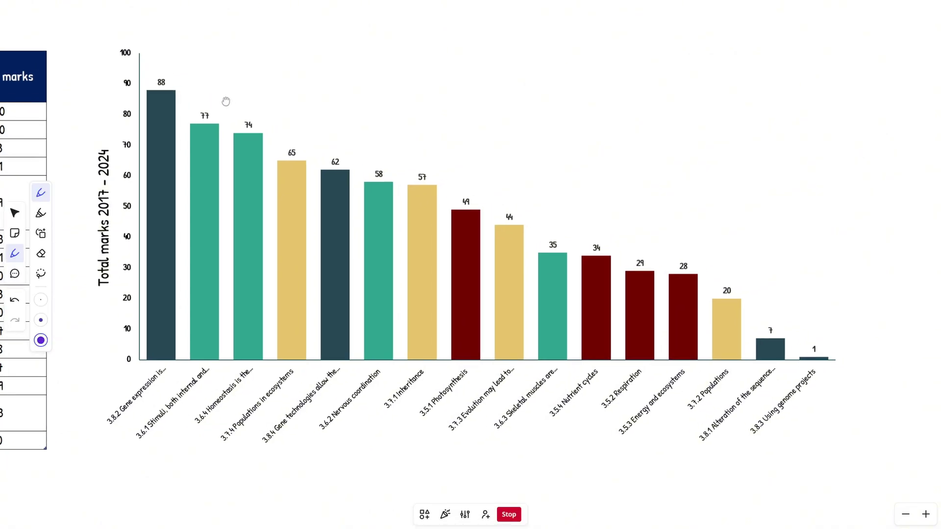
pyautogui.scroll(1, 226, 101)
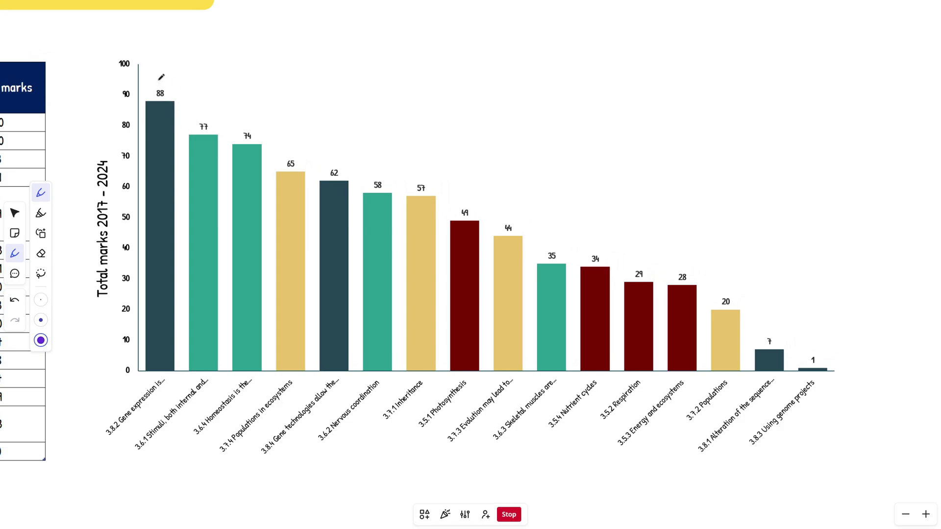
pyautogui.moveTo(161, 77)
pyautogui.mouseDown()
pyautogui.moveTo(144, 118)
pyautogui.moveTo(222, 162)
pyautogui.moveTo(300, 141)
pyautogui.moveTo(149, 84)
pyautogui.mouseUp()
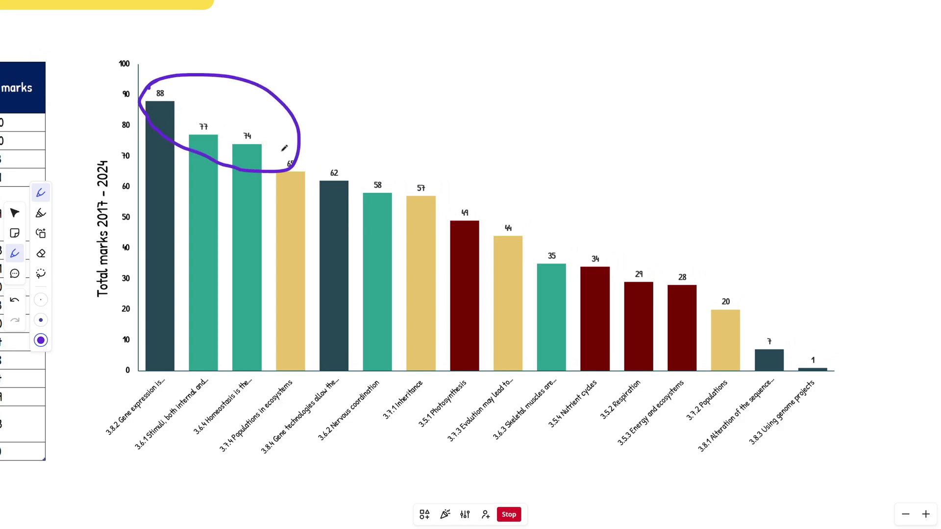
pyautogui.moveTo(311, 146)
pyautogui.mouseDown()
pyautogui.moveTo(275, 197)
pyautogui.moveTo(272, 139)
pyautogui.moveTo(277, 149)
pyautogui.mouseUp()
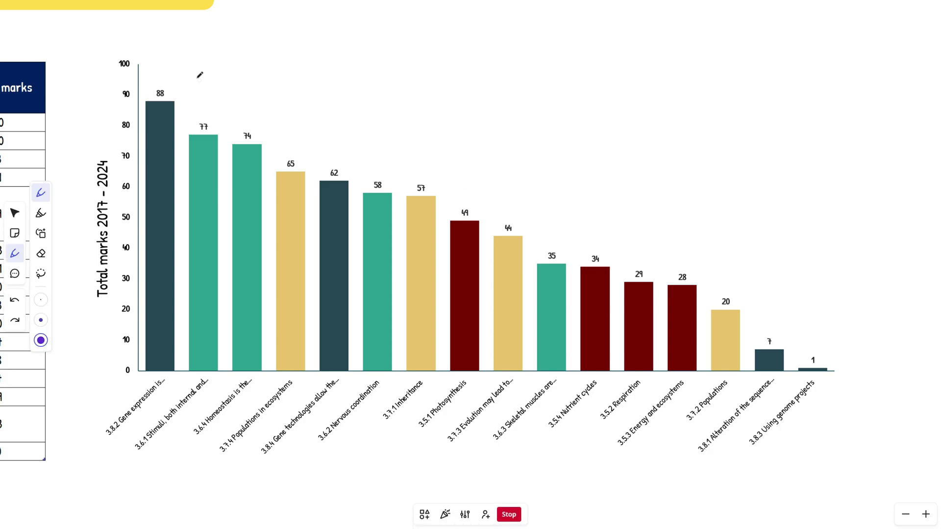
pyautogui.moveTo(179, 74)
pyautogui.mouseDown()
pyautogui.moveTo(299, 188)
pyautogui.moveTo(137, 84)
pyautogui.mouseUp()
pyautogui.moveTo(328, 146)
pyautogui.mouseDown()
pyautogui.moveTo(682, 240)
pyautogui.moveTo(745, 245)
pyautogui.mouseUp()
# Step: End the whiteboard presentation and switch to the Biology ALL PAPERS analysis workbook in Excel
pyautogui.press('Right')
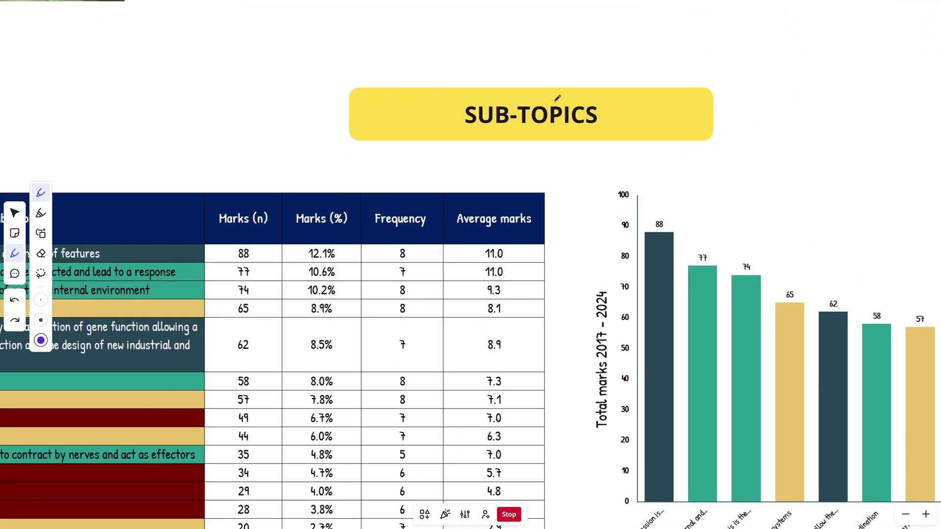
pyautogui.click(506, 514)
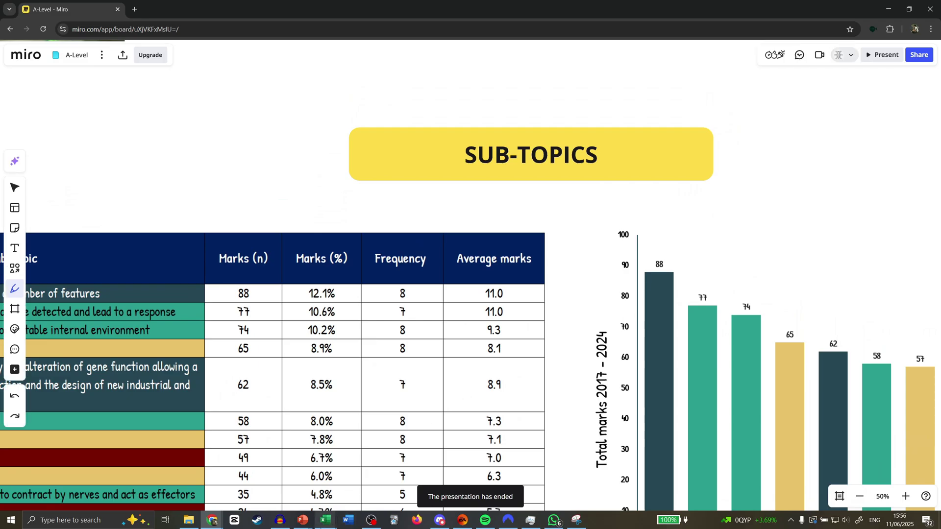
pyautogui.moveTo(325, 520)
pyautogui.click(365, 484)
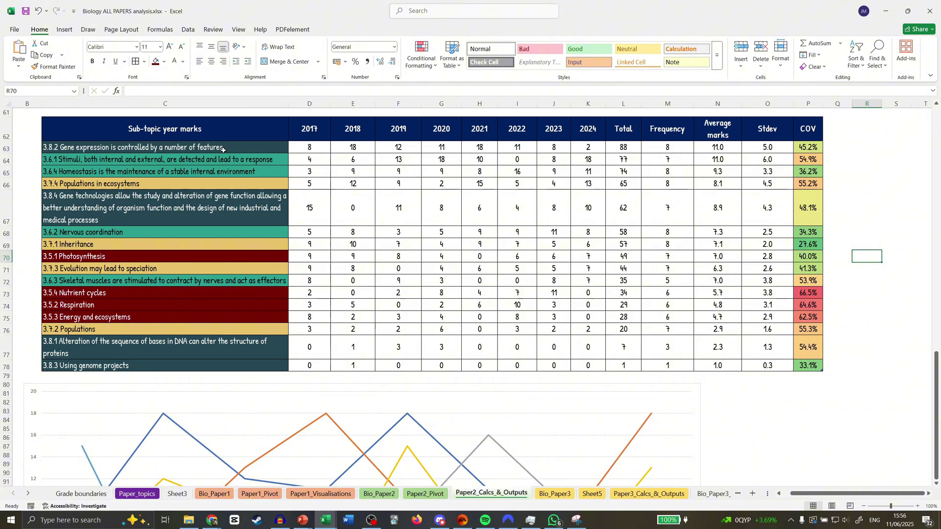
# Step: Examine the sub-topic list and the marks per year in the Sub-topic year marks table, especially the 2024 column
pyautogui.moveTo(223, 148); pyautogui.dragTo(267, 364)
pyautogui.moveTo(284, 329)
pyautogui.mouseDown()
pyautogui.moveTo(285, 304)
pyautogui.moveTo(285, 328)
pyautogui.mouseUp()
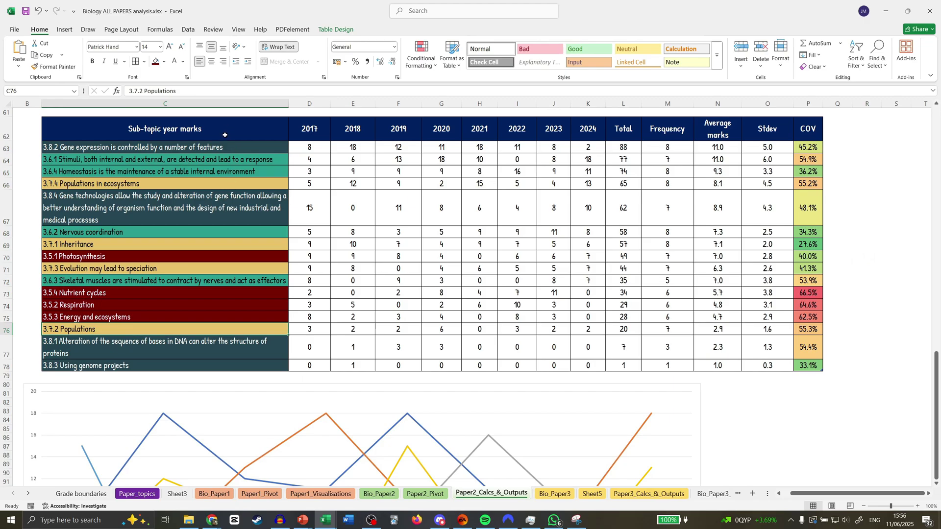
pyautogui.moveTo(223, 147); pyautogui.dragTo(411, 362)
pyautogui.click(517, 147)
pyautogui.click(582, 148)
pyautogui.moveTo(582, 157); pyautogui.dragTo(586, 366)
pyautogui.click(587, 235)
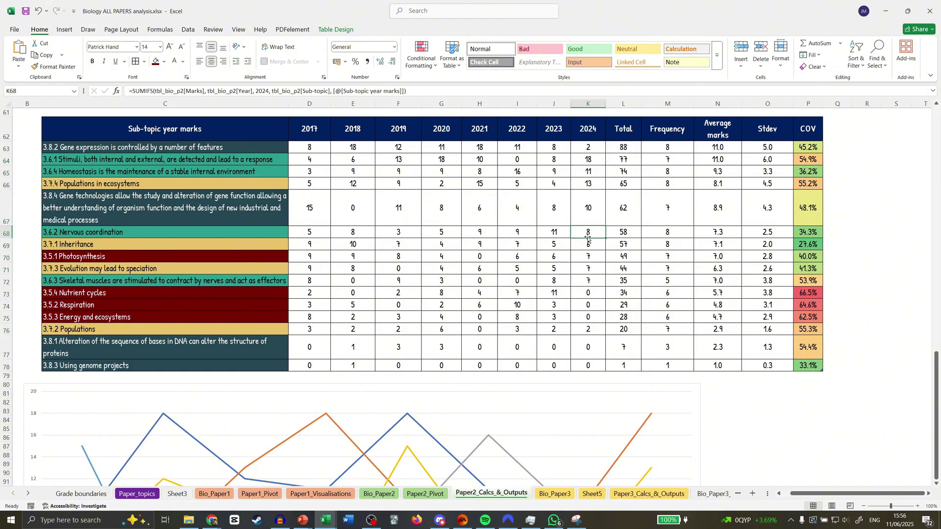
# Step: Highlight the 3.8.2 Gene expression series in the line chart through its chart filter
pyautogui.scroll(-5, 539, 308)
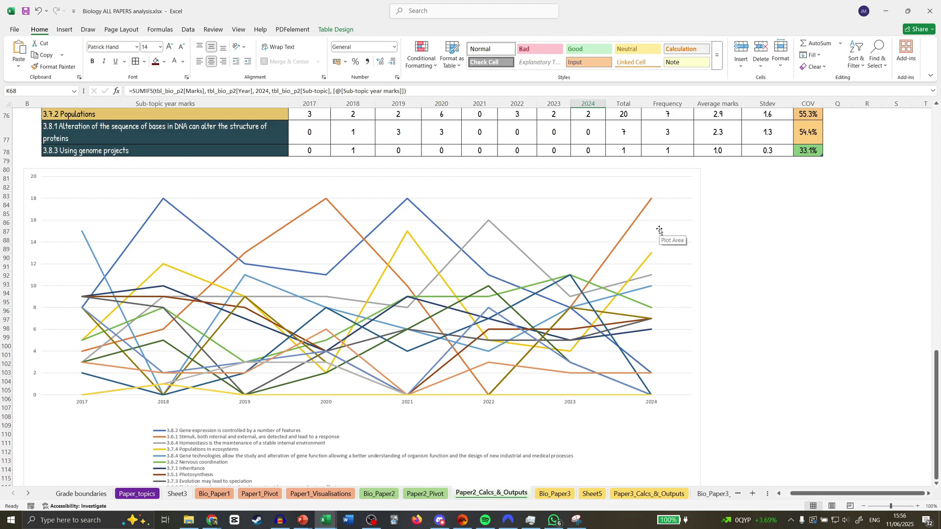
pyautogui.click(698, 191)
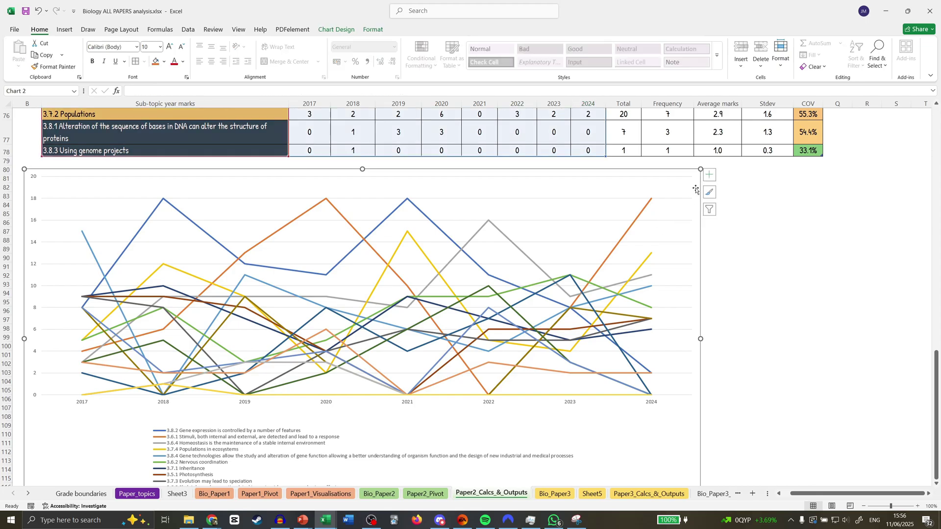
pyautogui.click(711, 209)
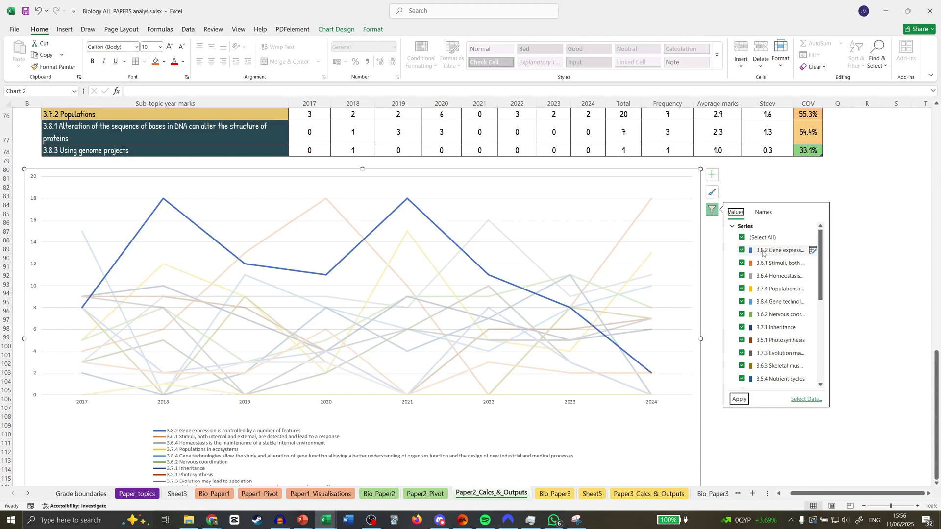
pyautogui.click(867, 266)
# Step: Check the 2023 and 2024 marks for 3.8.2 Gene expression in the Sub-topic year marks table
pyautogui.scroll(7, 867, 266)
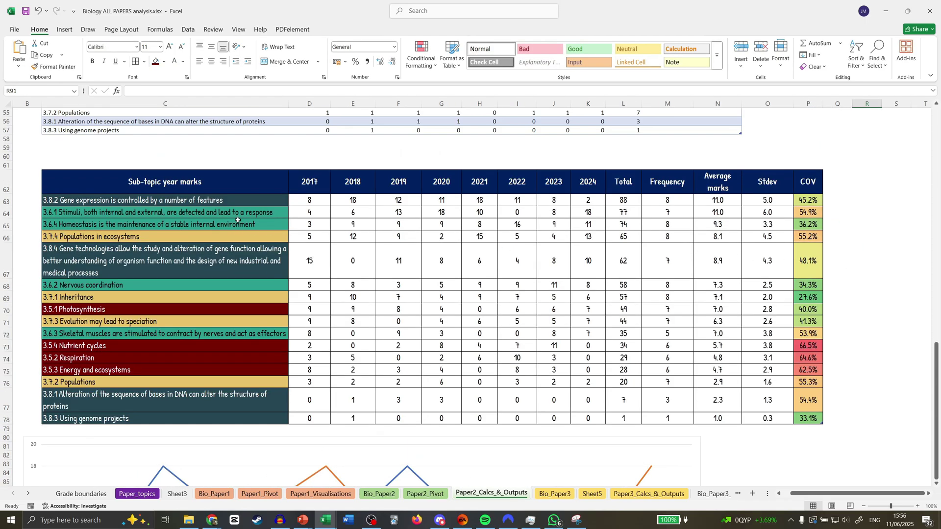
pyautogui.click(228, 204)
pyautogui.scroll(-2, 375, 215)
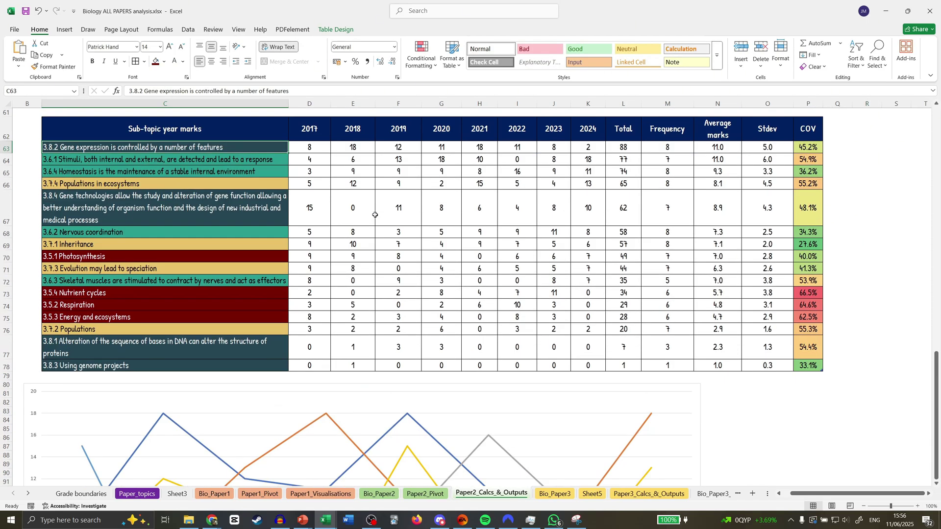
pyautogui.moveTo(580, 149)
pyautogui.mouseDown()
pyautogui.moveTo(539, 161)
pyautogui.moveTo(568, 155)
pyautogui.mouseUp()
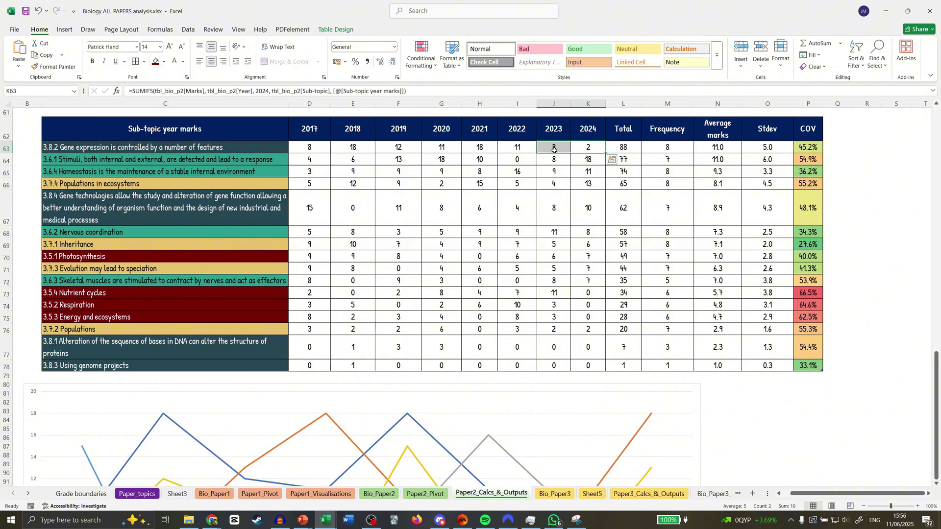
pyautogui.hotkey('shift', 'BackSpace')
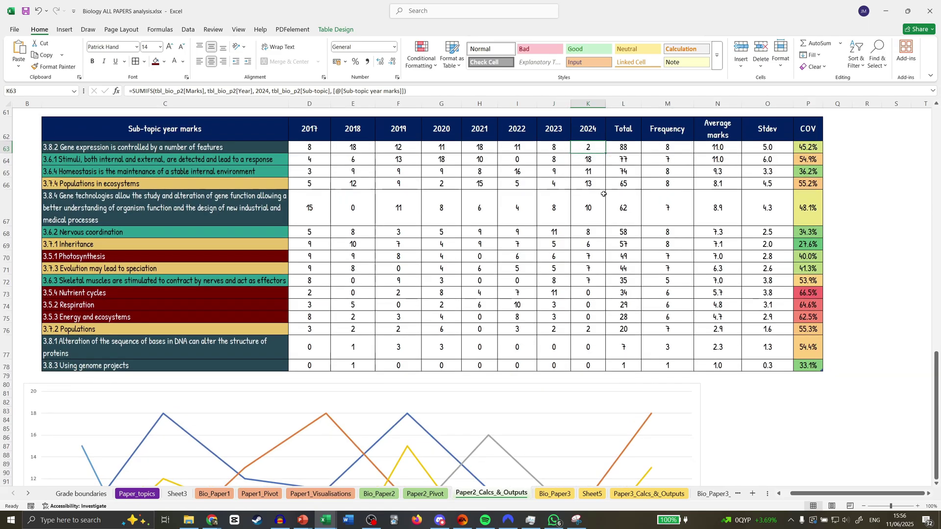
# Step: Highlight the 3.6.1 Stimuli series in the line chart through its chart filter
pyautogui.scroll(-4, 579, 201)
pyautogui.click(693, 251)
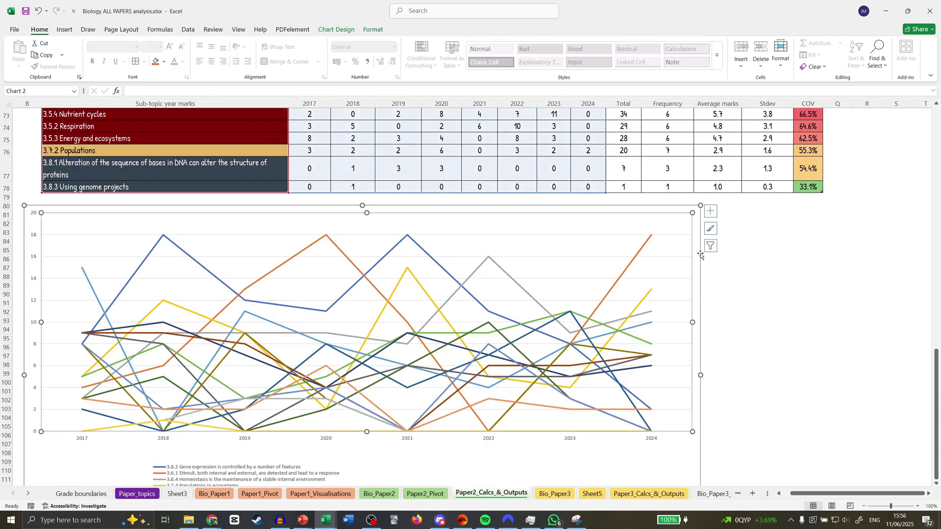
pyautogui.click(711, 246)
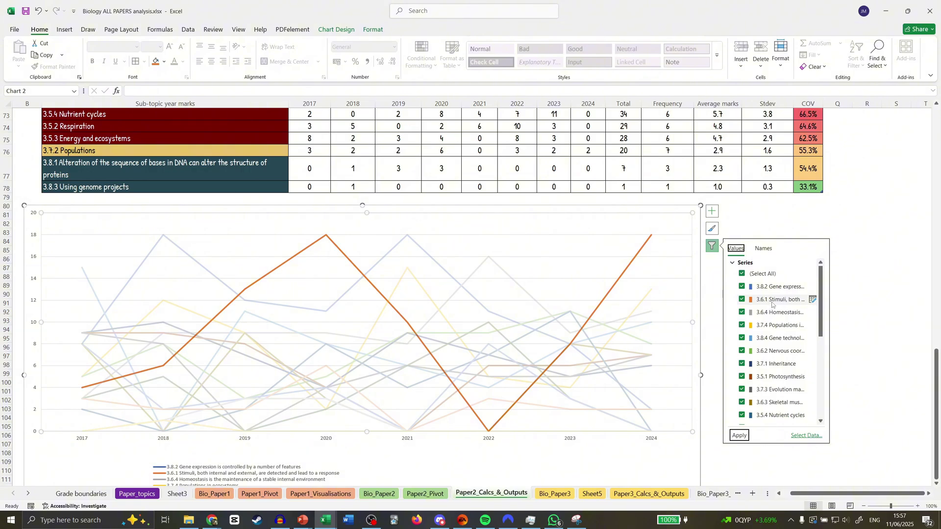
# Step: Check the yearly marks for 3.6.1 Stimuli in the table, going back from 2024 to 2020
pyautogui.scroll(4, 593, 196)
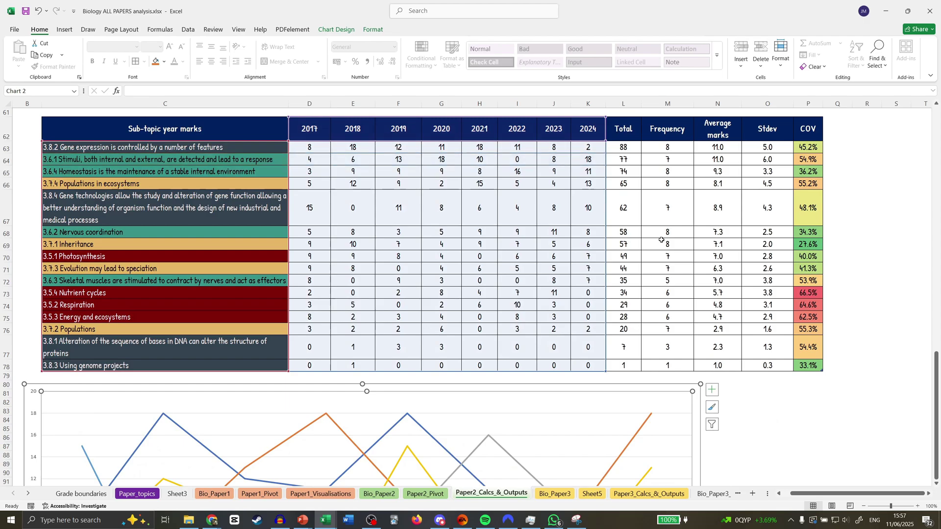
pyautogui.click(593, 161)
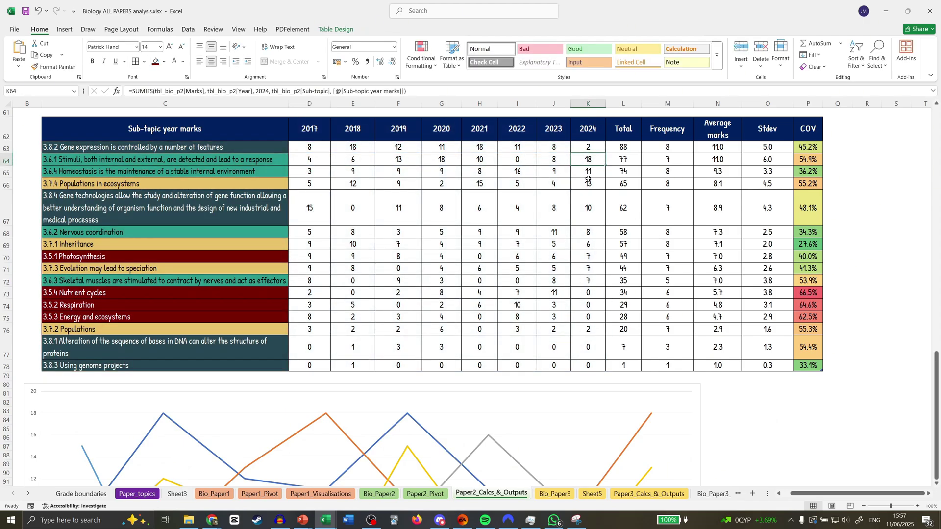
pyautogui.click(556, 160)
pyautogui.click(472, 164)
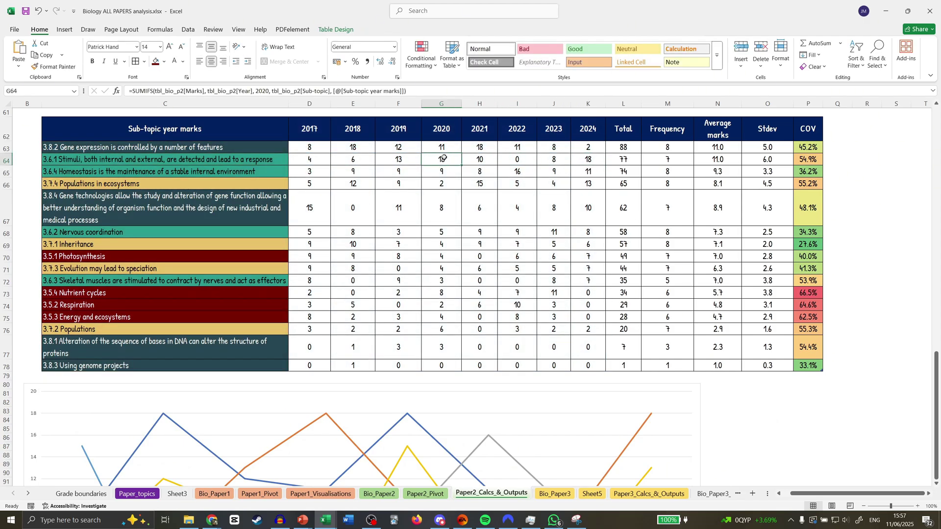
# Step: Check the 2021 and 2022 marks for 3.6.1 Stimuli and compare them with the other sub-topics in the 2022 column
pyautogui.click(481, 162)
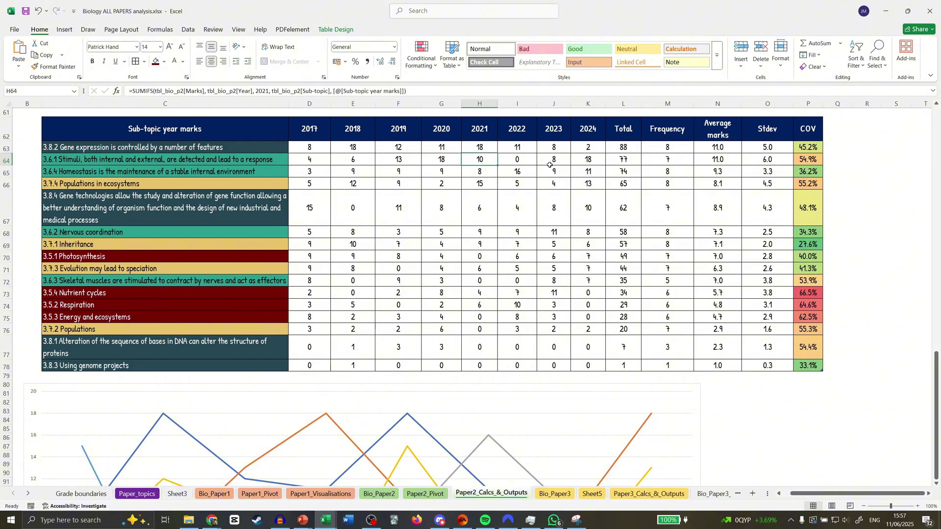
pyautogui.click(514, 159)
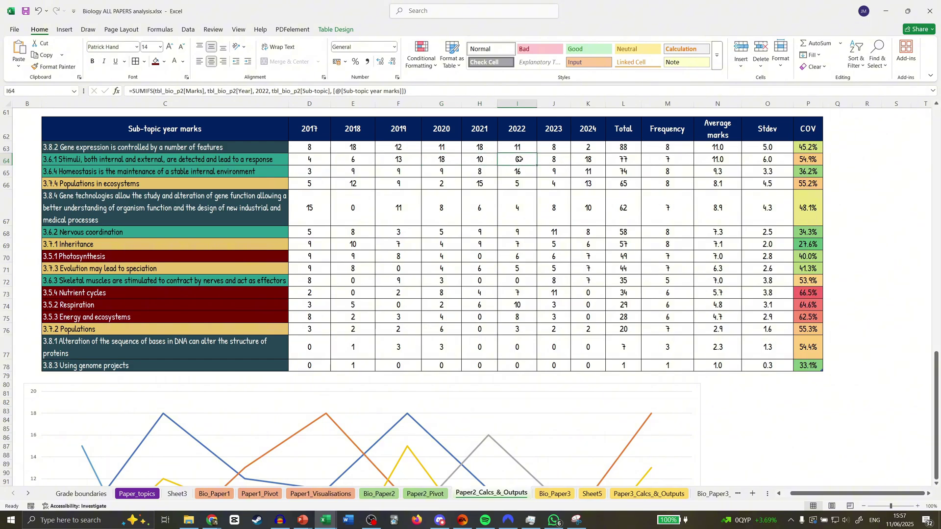
pyautogui.moveTo(517, 129); pyautogui.dragTo(536, 343)
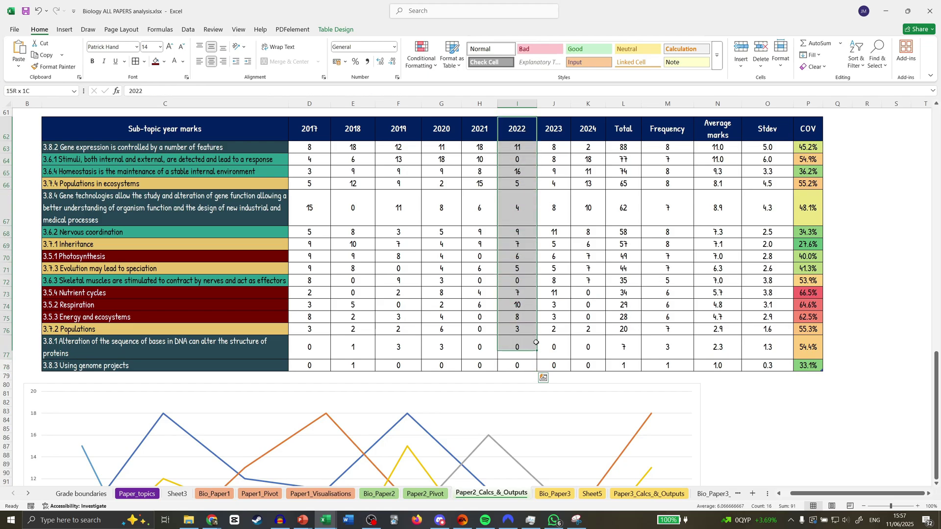
pyautogui.click(523, 161)
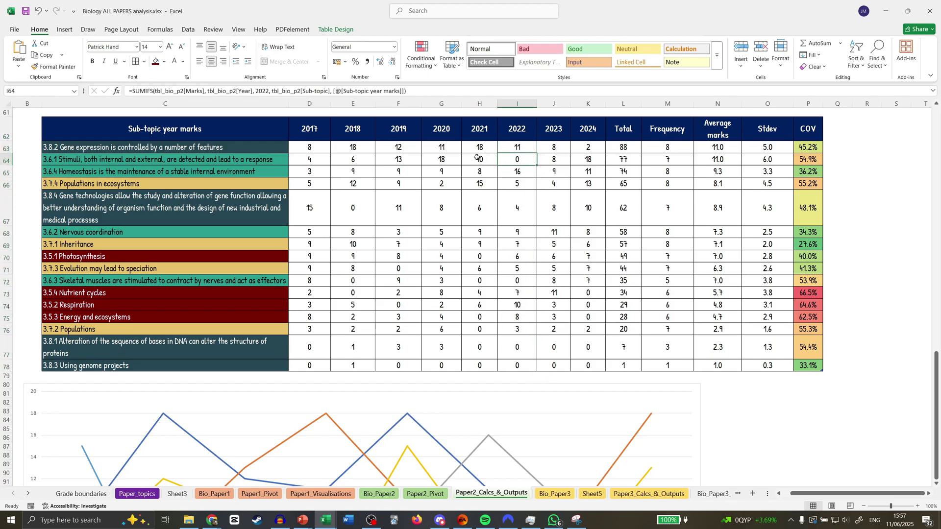
pyautogui.moveTo(522, 150); pyautogui.dragTo(520, 365)
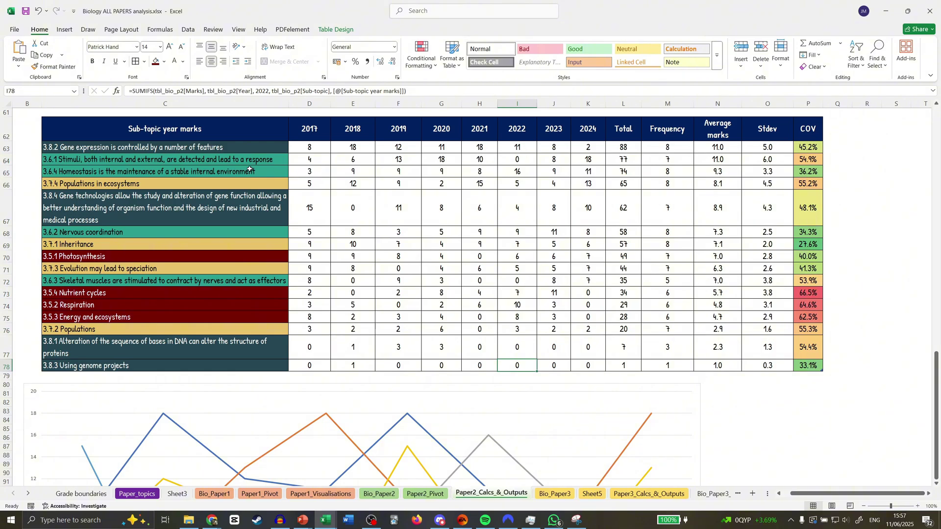
# Step: Compare the 2021, 2022 and 2024 marks in the 3.6.1 Stimuli row of the table
pyautogui.click(262, 160)
pyautogui.click(524, 163)
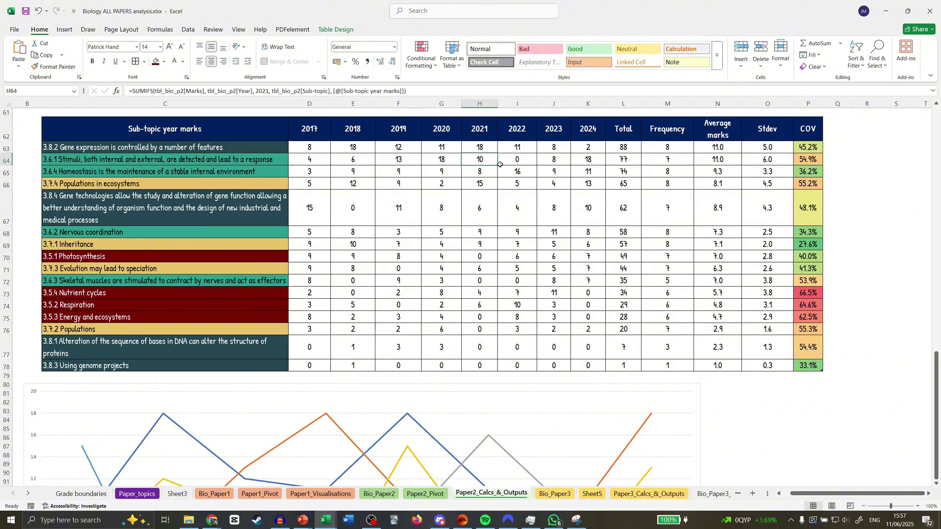
pyautogui.click(582, 159)
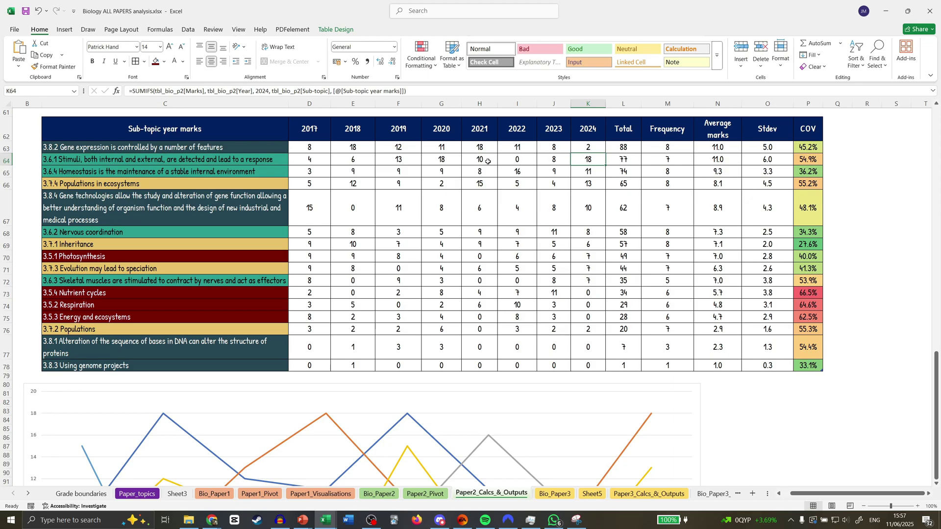
pyautogui.click(239, 162)
pyautogui.click(595, 158)
pyautogui.click(518, 159)
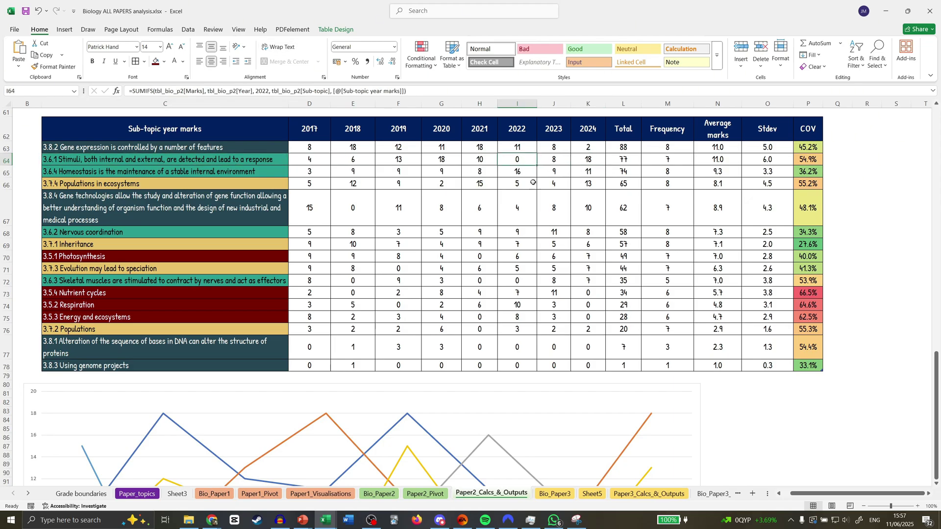
# Step: Highlight the 3.6.4 Homeostasis series in the line chart through its chart filter, then close the filter
pyautogui.scroll(-7, 539, 236)
pyautogui.scroll(3, 682, 209)
pyautogui.click(688, 214)
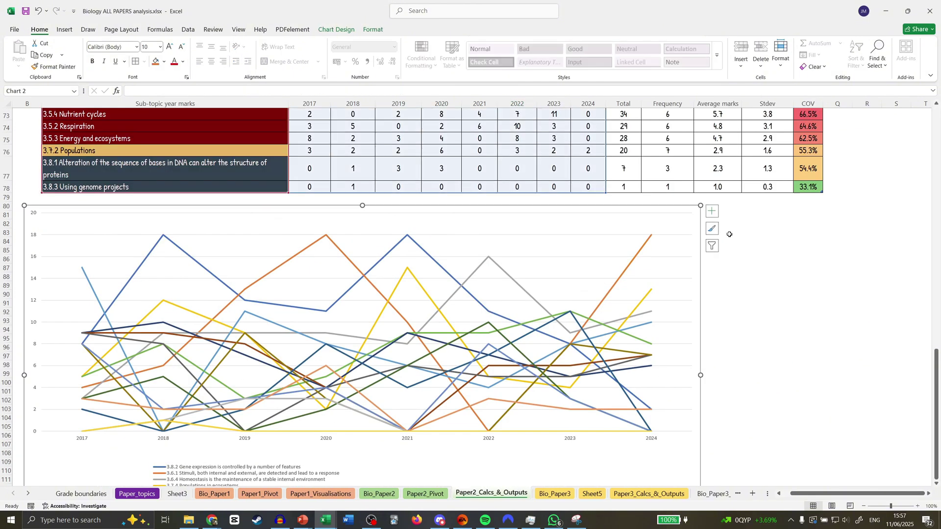
pyautogui.click(710, 249)
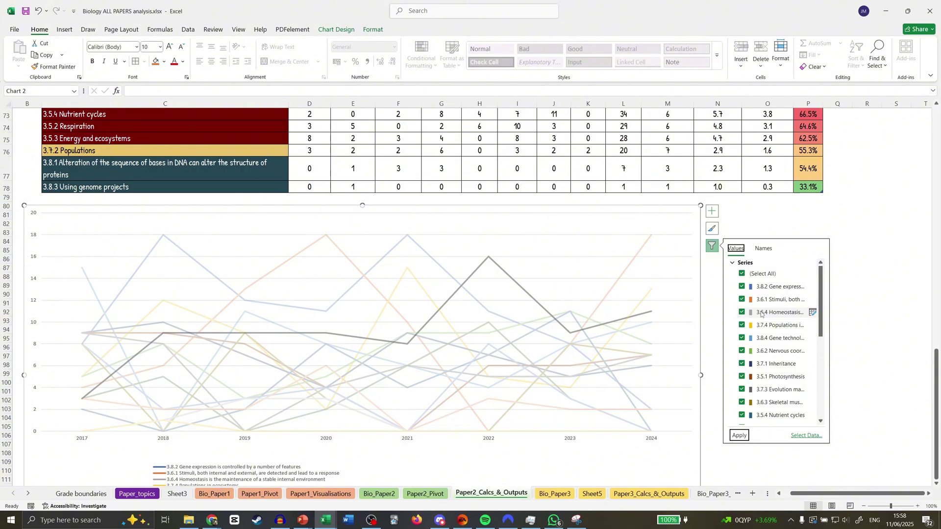
pyautogui.click(712, 246)
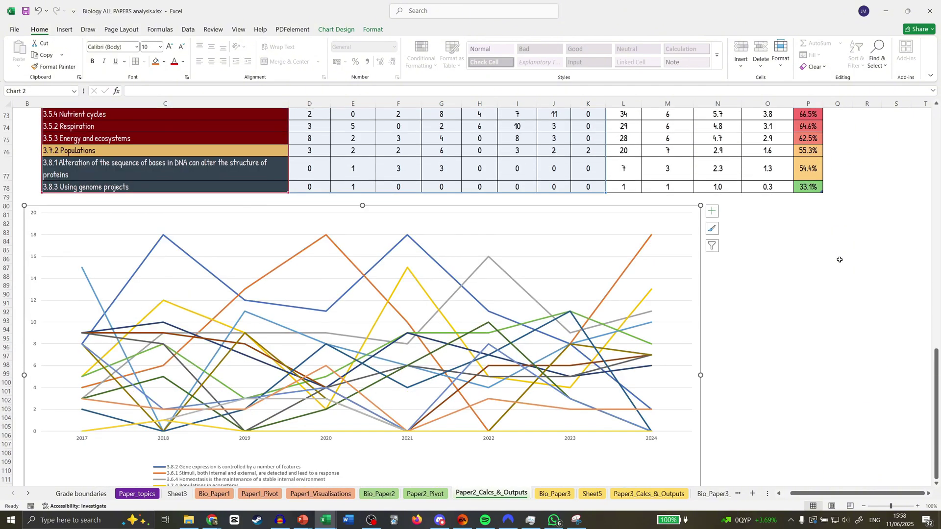
# Step: Highlight the 3.6.3 Skeletal muscles and 3.5.4 Nutrient cycles series in the line chart through its chart filter
pyautogui.click(711, 246)
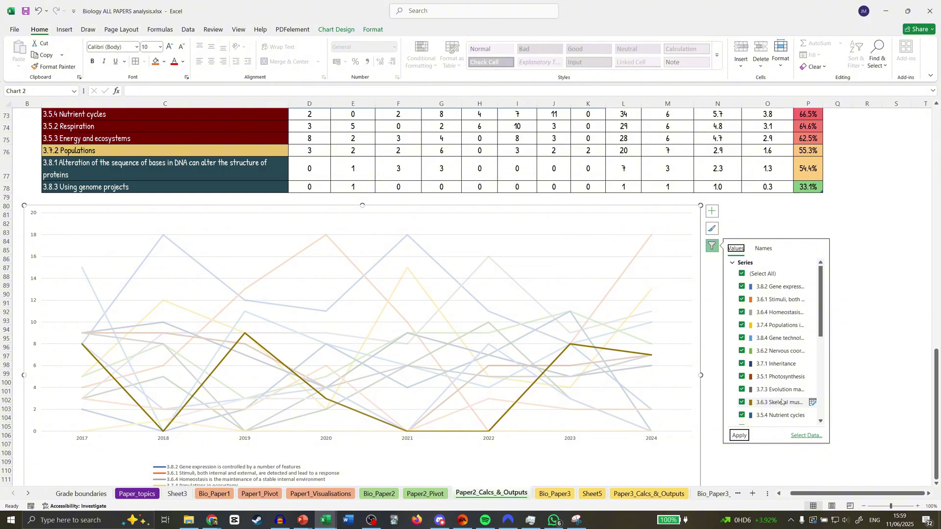
pyautogui.scroll(-1, 780, 402)
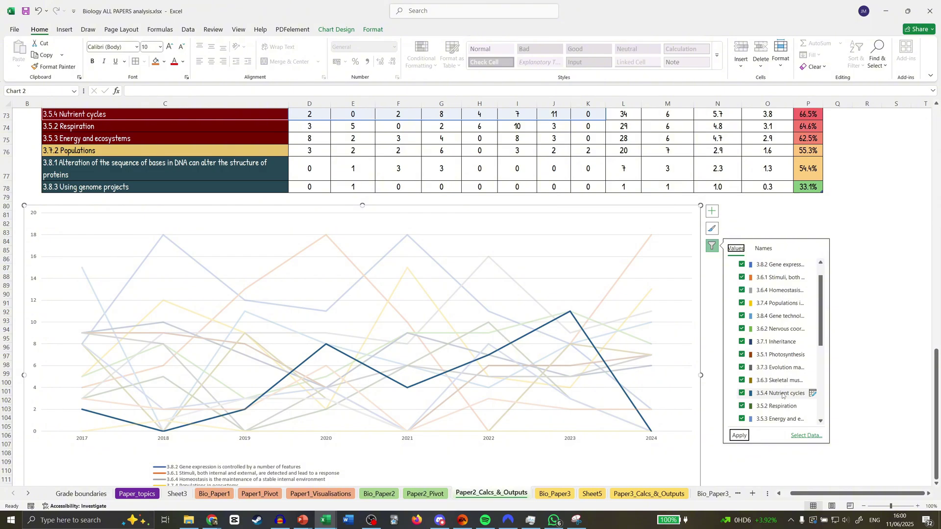
# Step: Check the 2017, 2018, 2019 and 2024 marks for 3.5.4 Nutrient cycles in the Sub-topic year marks table
pyautogui.click(310, 114)
pyautogui.scroll(5, 332, 301)
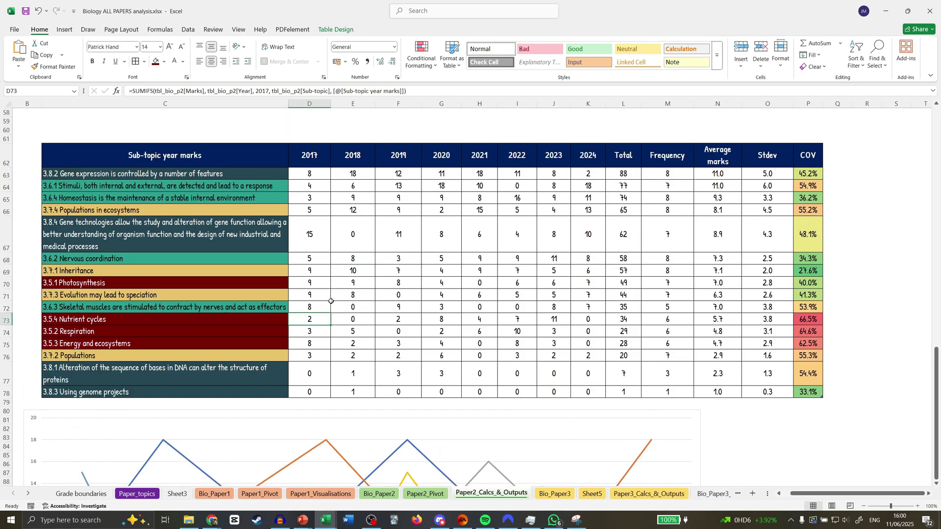
pyautogui.moveTo(324, 320); pyautogui.dragTo(386, 321)
pyautogui.click(361, 324)
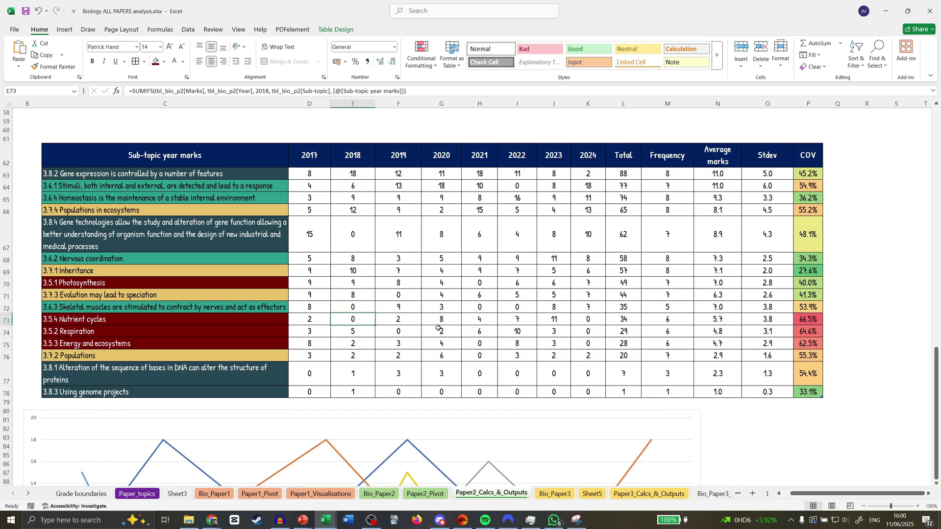
pyautogui.click(585, 319)
# Step: Highlight the 3.5.2 Respiration, 3.7.2 Populations and 3.8.3 Using genome projects series one after another through the line chart's filter
pyautogui.scroll(-6, 582, 342)
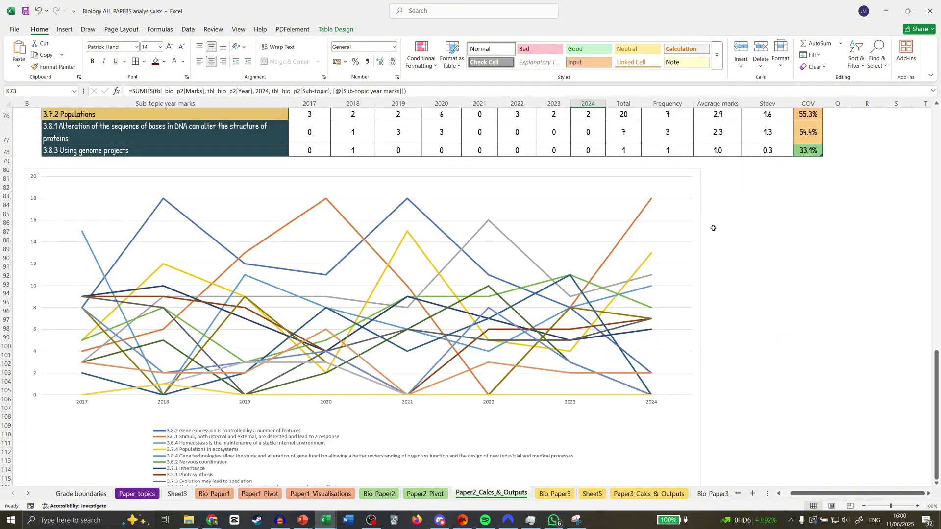
pyautogui.scroll(1, 703, 294)
pyautogui.scroll(-1, 701, 294)
pyautogui.click(698, 294)
pyautogui.click(711, 209)
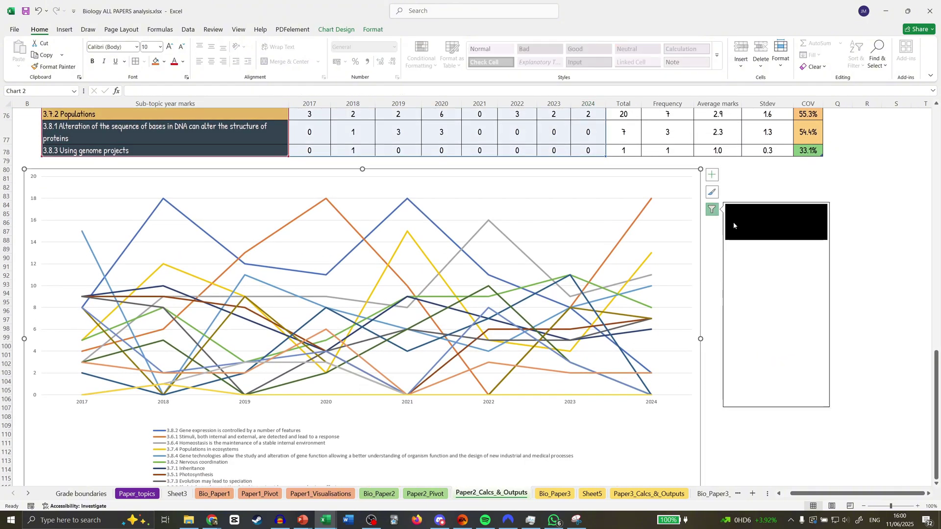
pyautogui.scroll(-2, 774, 294)
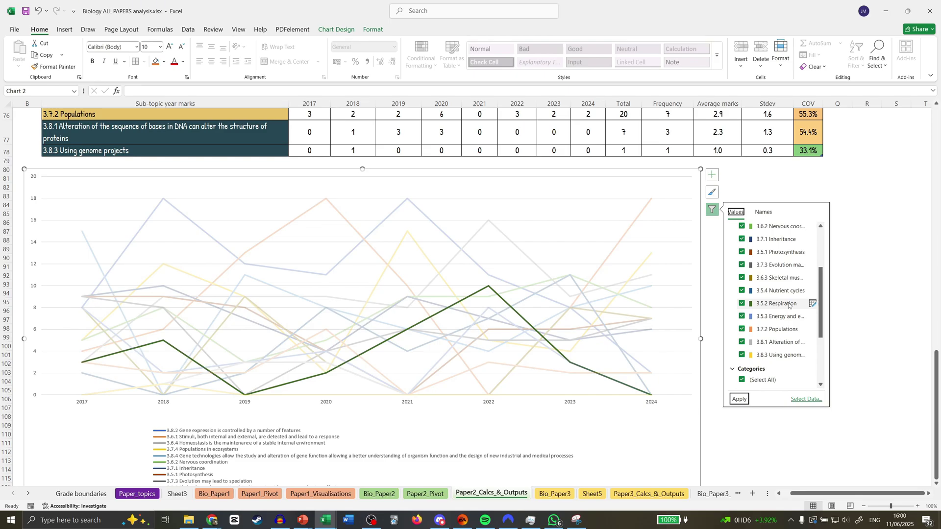
pyautogui.scroll(-1, 788, 305)
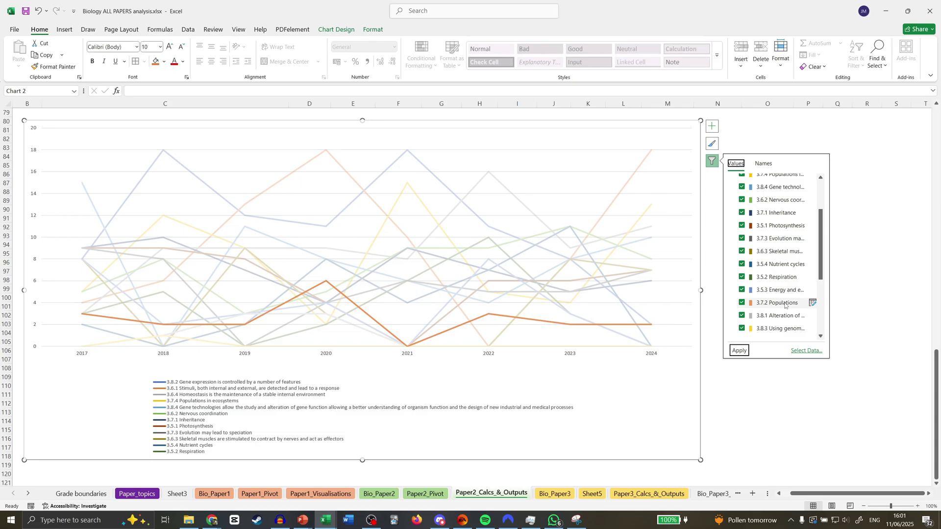
pyautogui.scroll(-1, 784, 305)
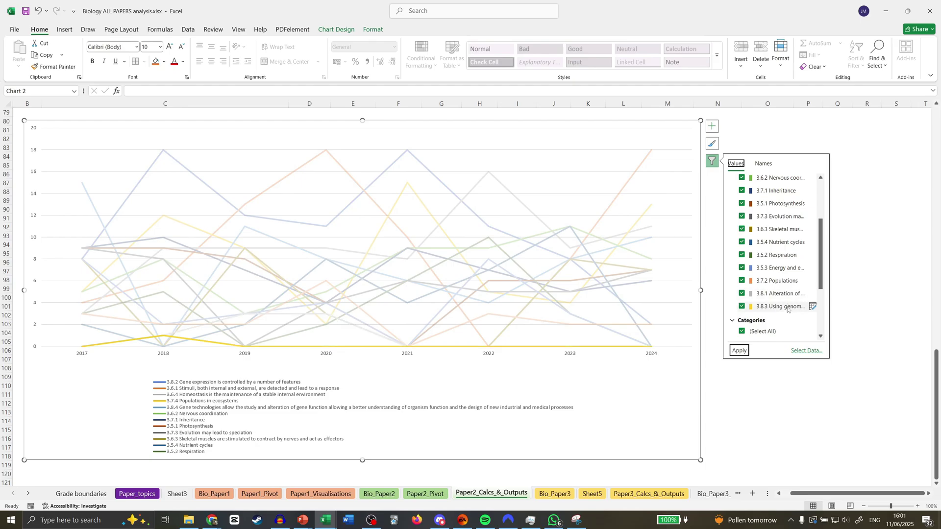
# Step: Revisit the 3.7.3 Evolution, 3.5.4 Nutrient cycles, 3.5.2 Respiration and 3.6.3 Skeletal muscles series in the chart filter to compare their trends
pyautogui.scroll(1, 786, 293)
pyautogui.scroll(2, 785, 293)
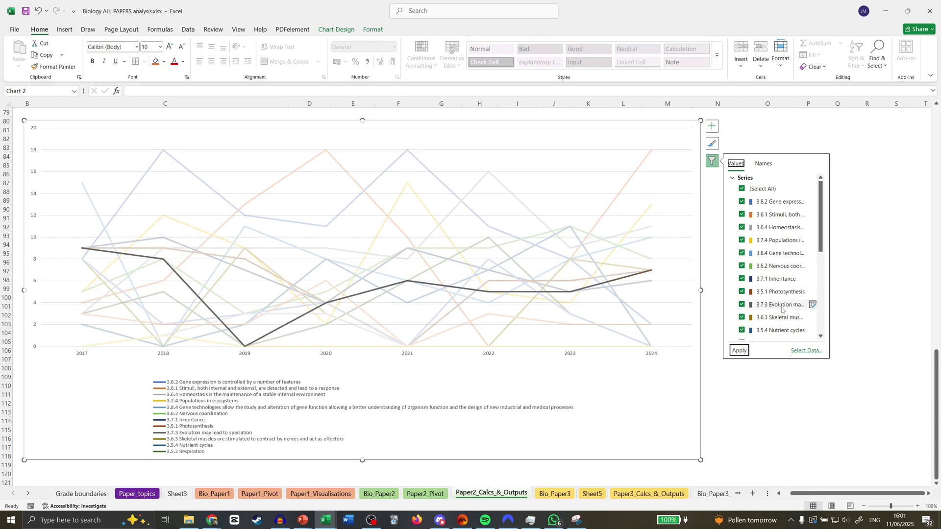
pyautogui.scroll(-1, 782, 319)
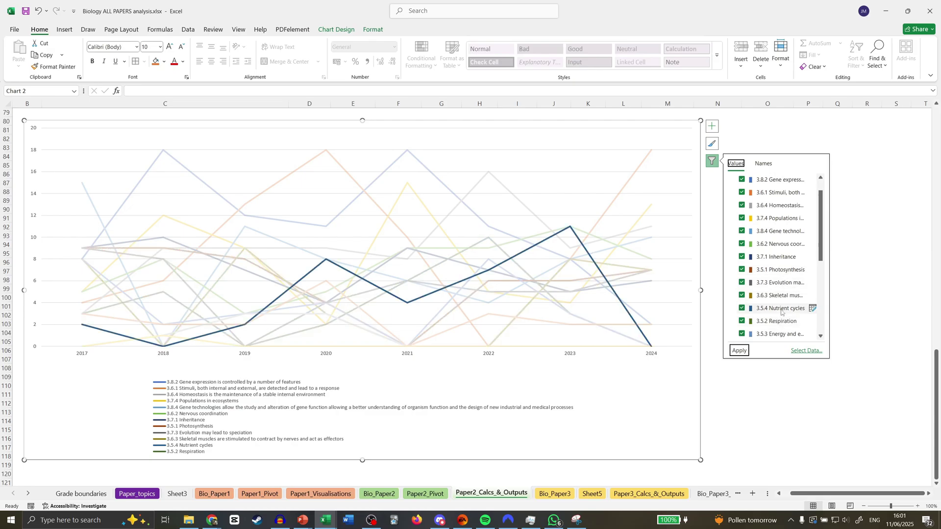
pyautogui.scroll(-1, 781, 313)
pyautogui.scroll(-1, 781, 313)
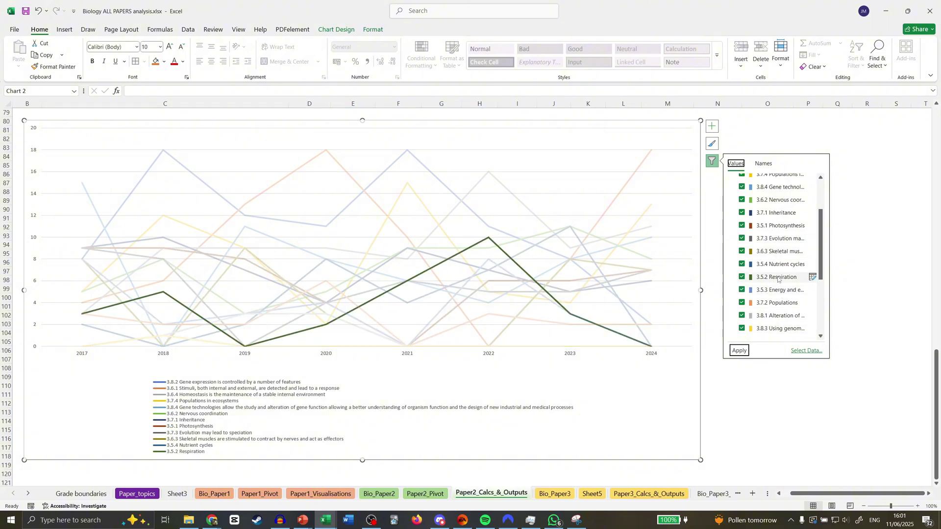
pyautogui.scroll(2, 781, 284)
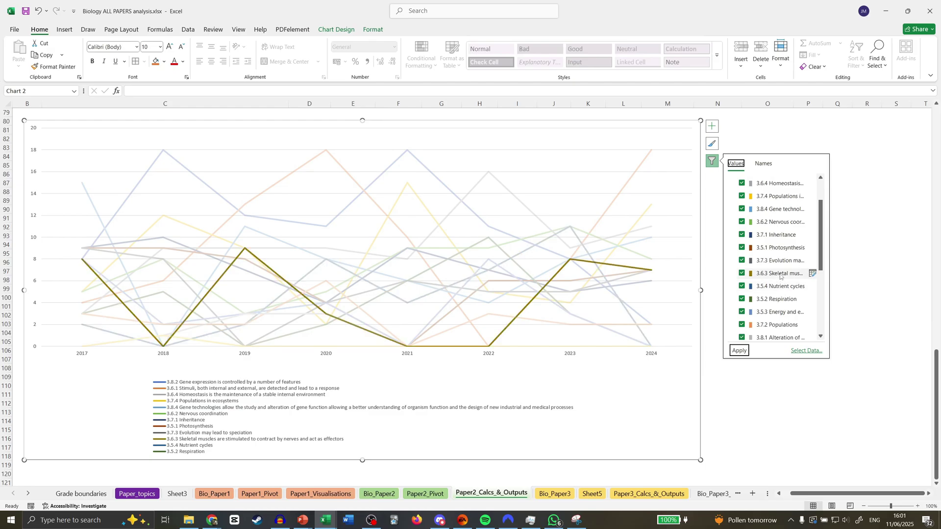